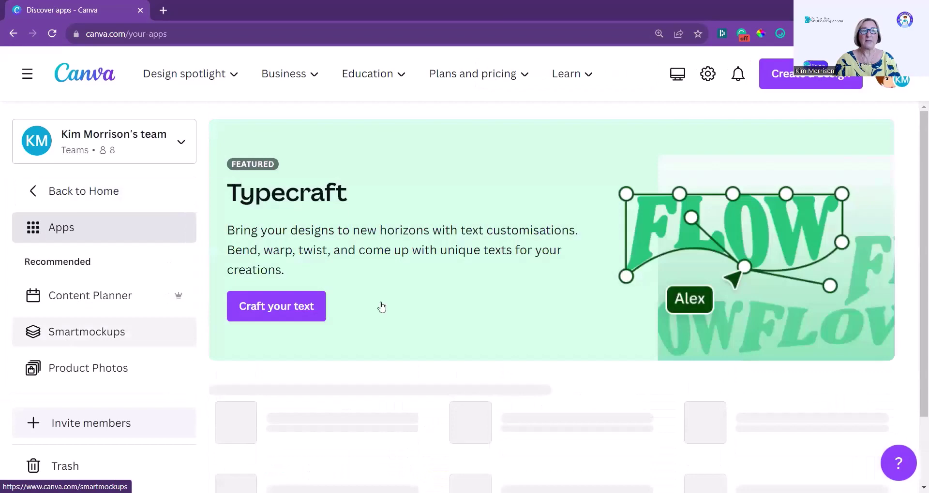
Find the Mojo AI app among the new apps and open it in a new square Instagram Post design
scroll(387, 305, "down", 4)
scroll(401, 300, "down", 2)
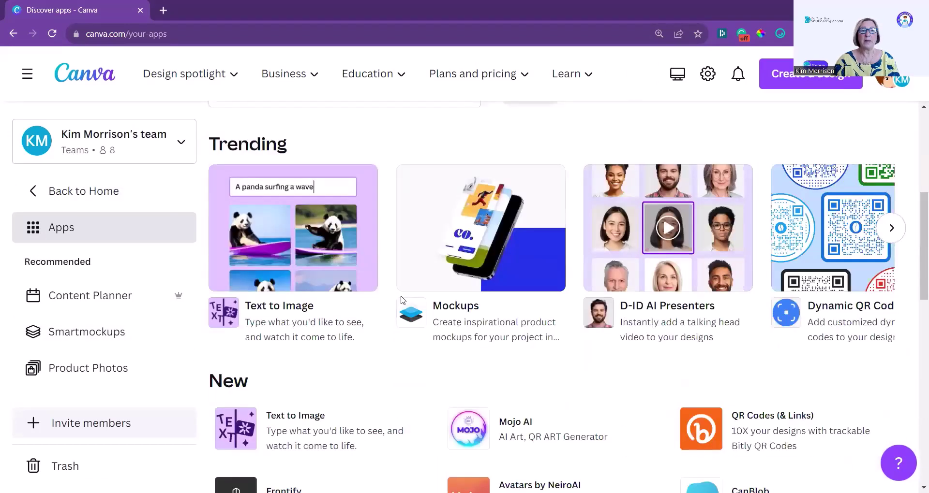
scroll(435, 334, "down", 1)
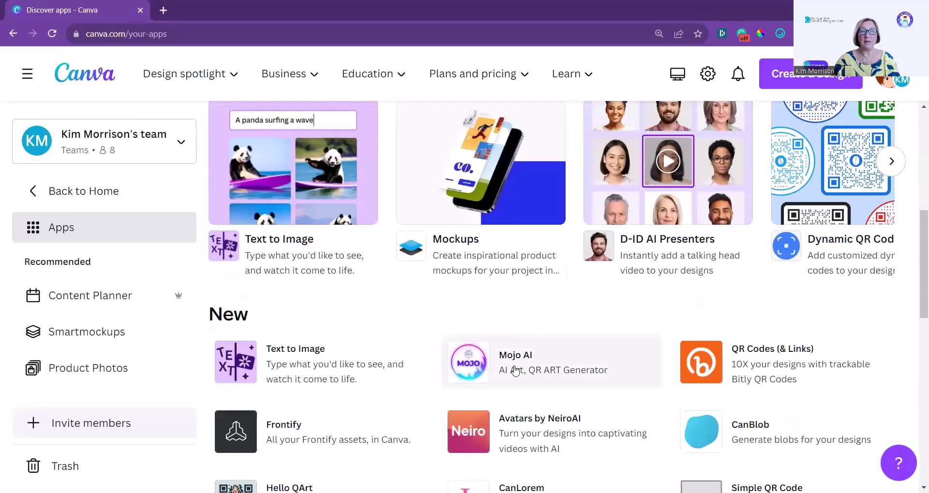
left_click(515, 371)
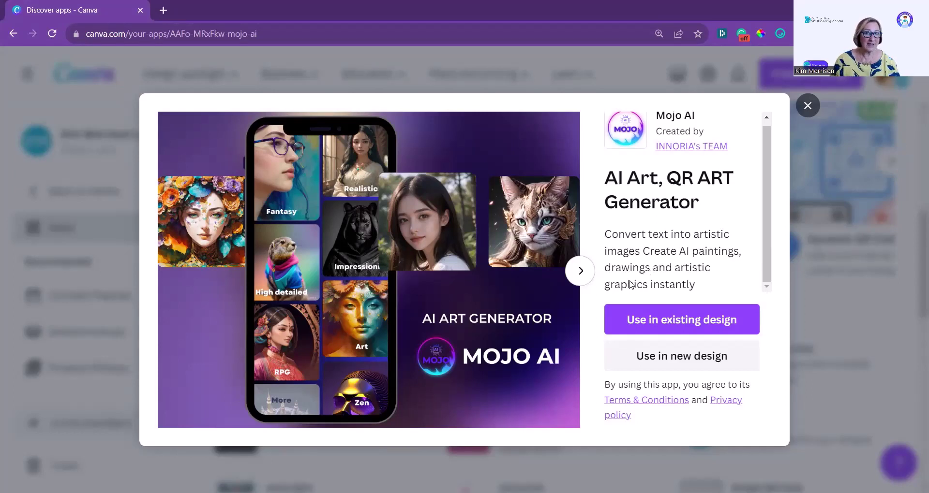
left_click(674, 360)
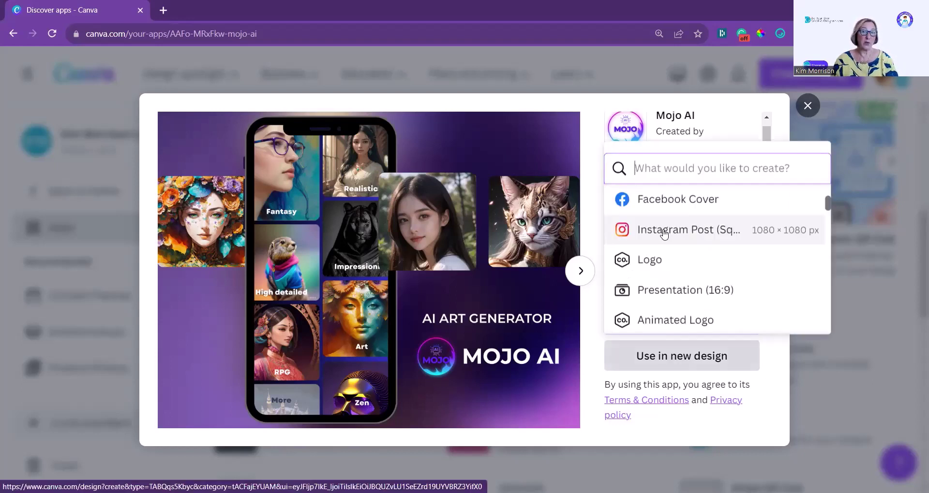
left_click(663, 231)
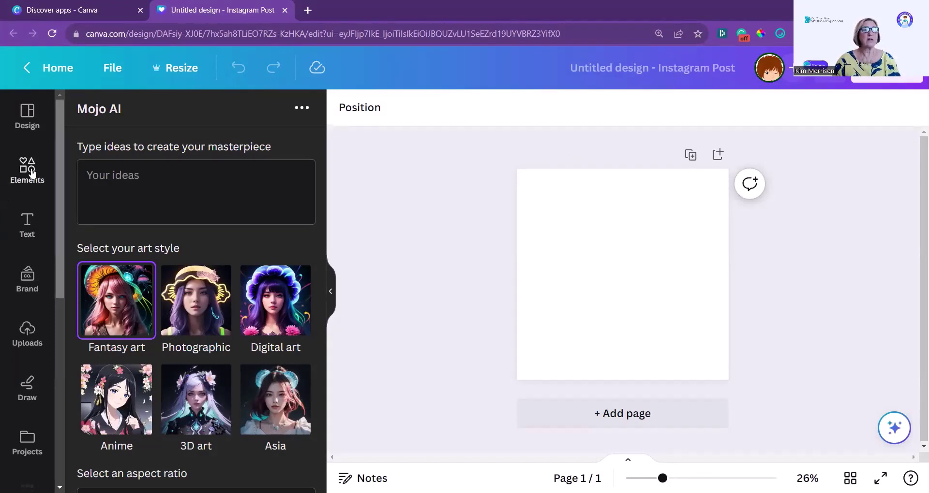
Enter the image prompt "Maiden being attacked by a red Welsh dragon and being rescued by a knight in shining armour"
scroll(24, 217, "down", 5)
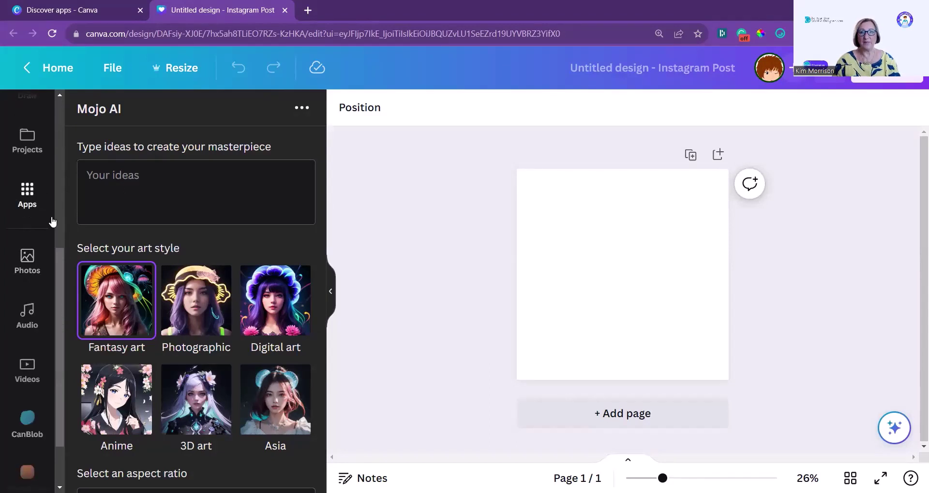
scroll(54, 220, "up", 5)
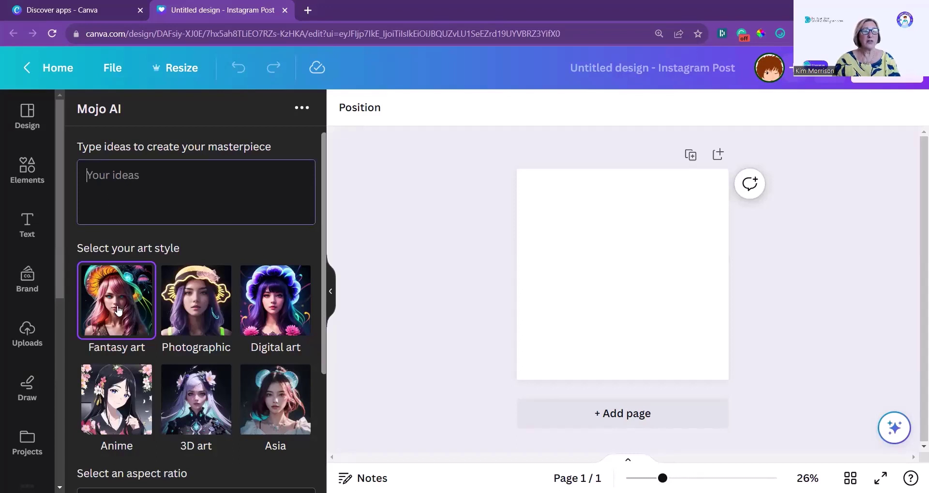
scroll(273, 353, "down", 3)
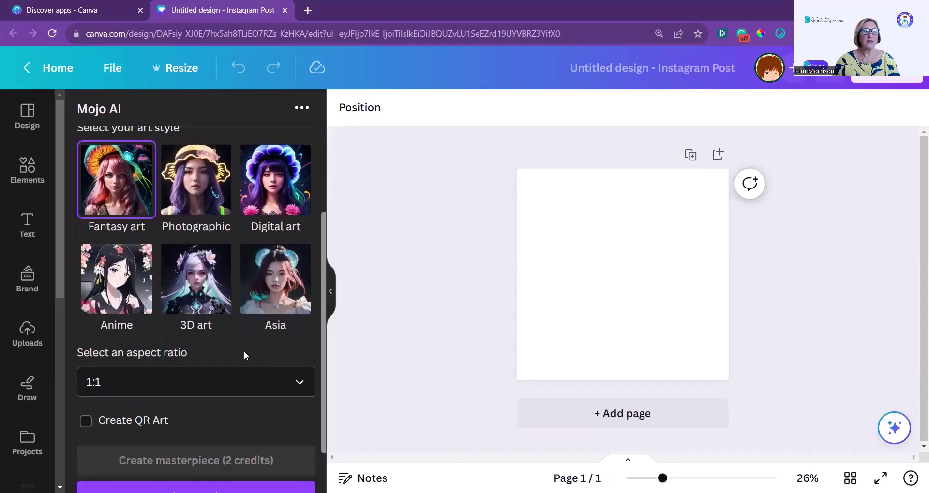
scroll(244, 350, "up", 4)
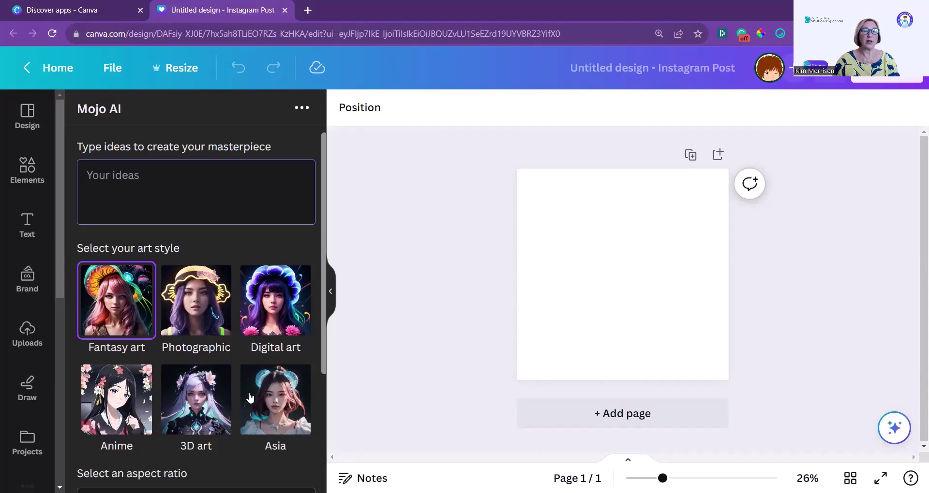
left_click(105, 177)
type("Maiden n")
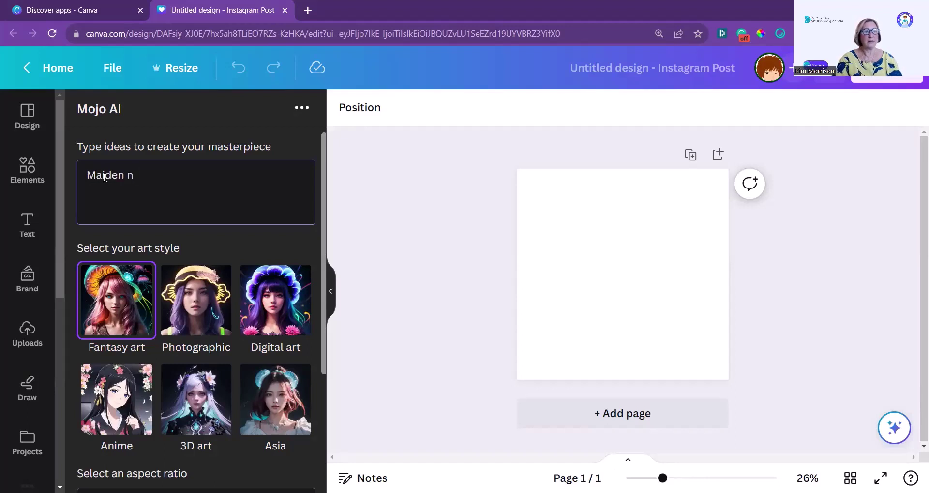
key("BackSpace")
type("being aty")
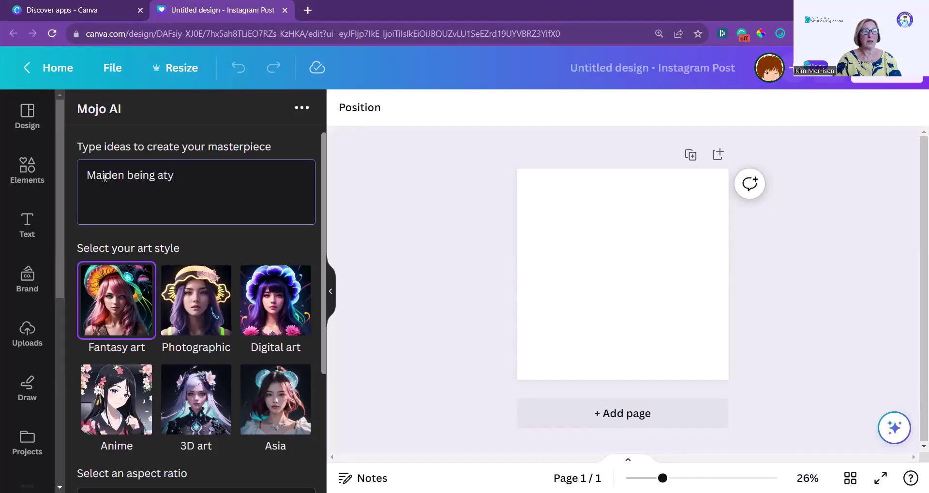
key("BackSpace")
type("tacke")
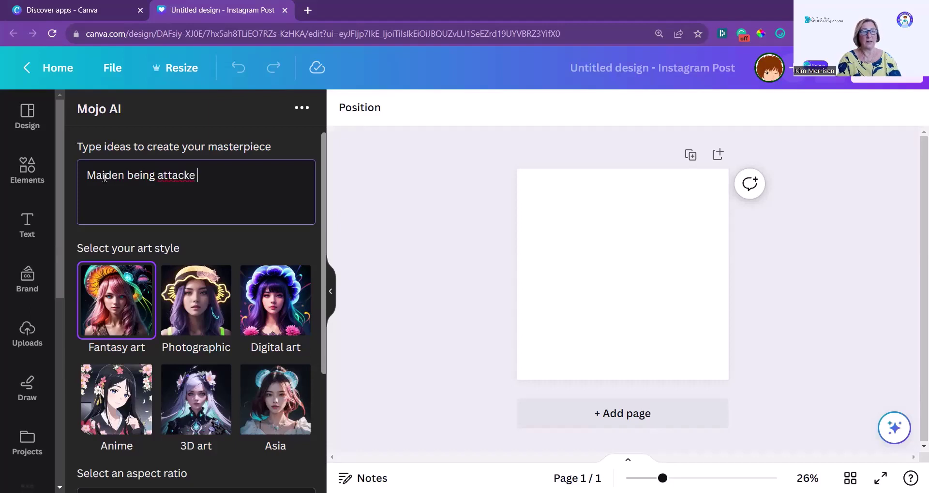
key("BackSpace")
type("d bu")
key("BackSpace")
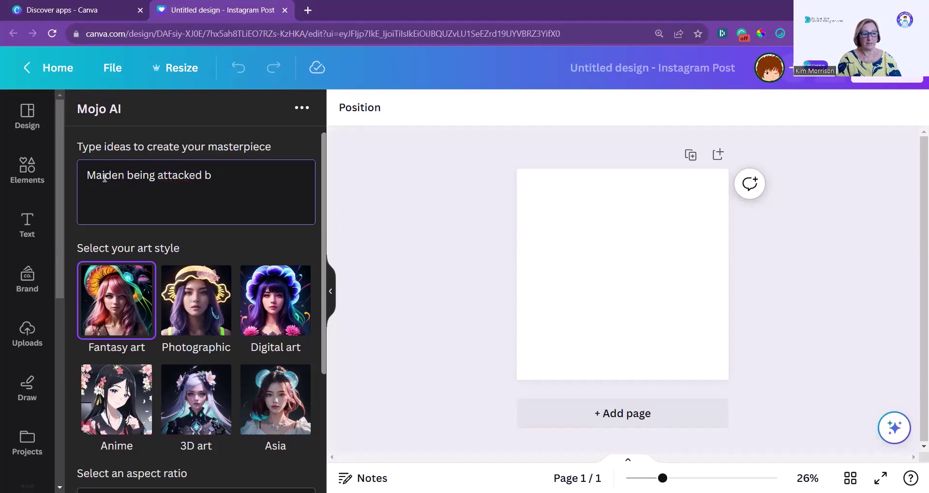
type("y a red We;s")
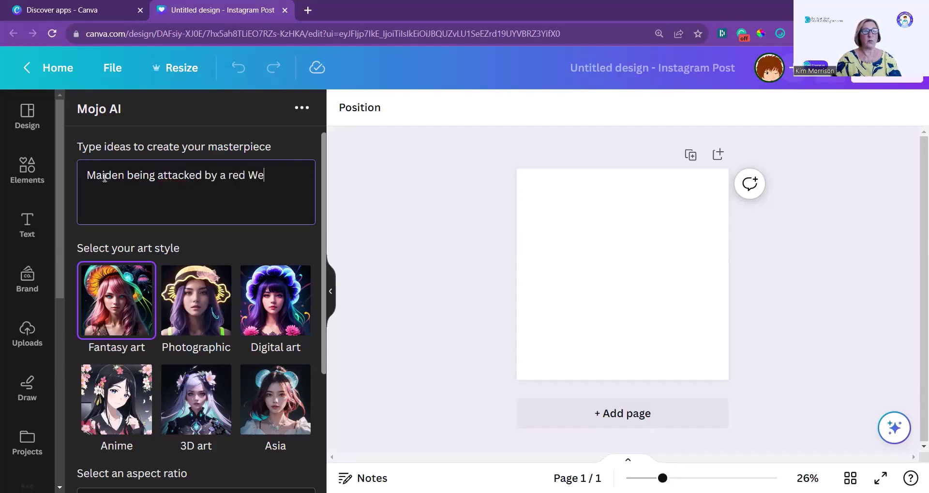
key("BackSpace")
key("BackSpace")
type("ls")
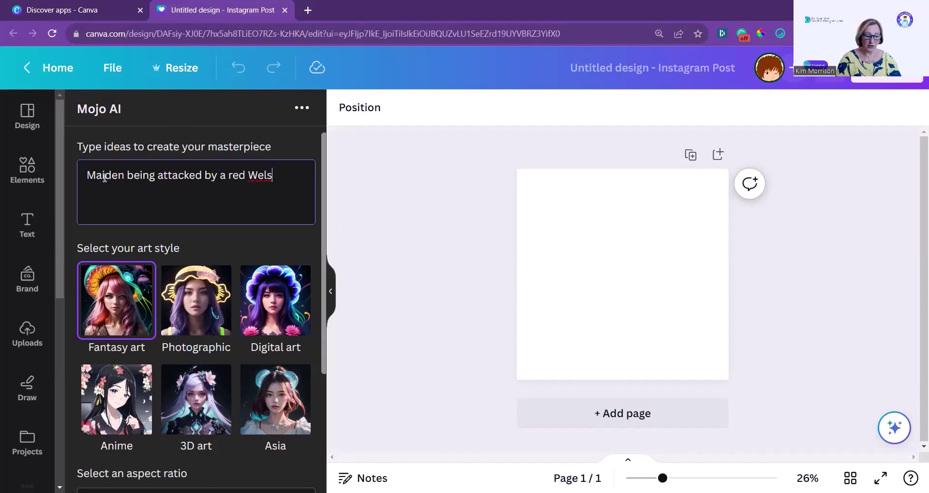
type("h drag")
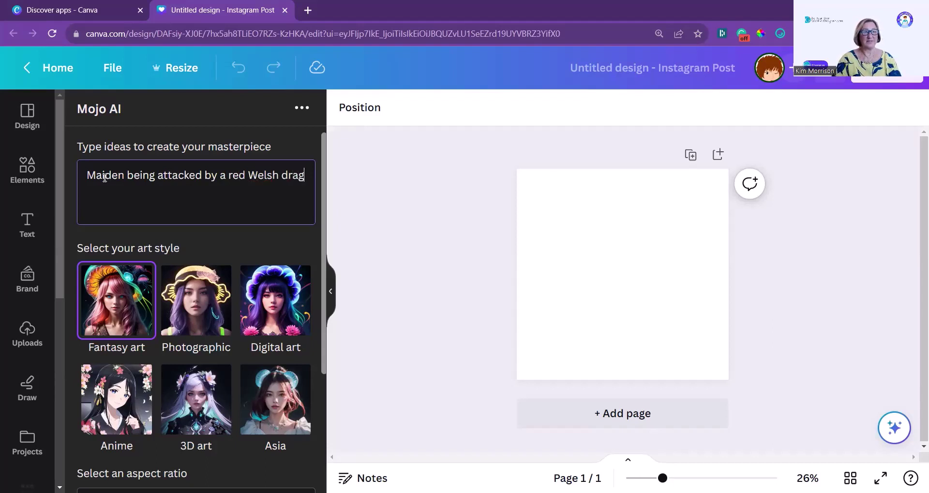
type("on and being")
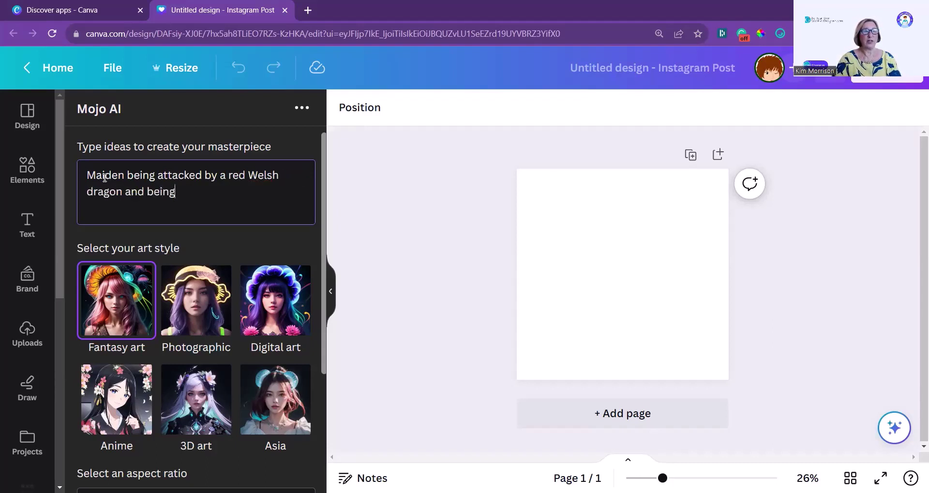
type(" rescued by a kni")
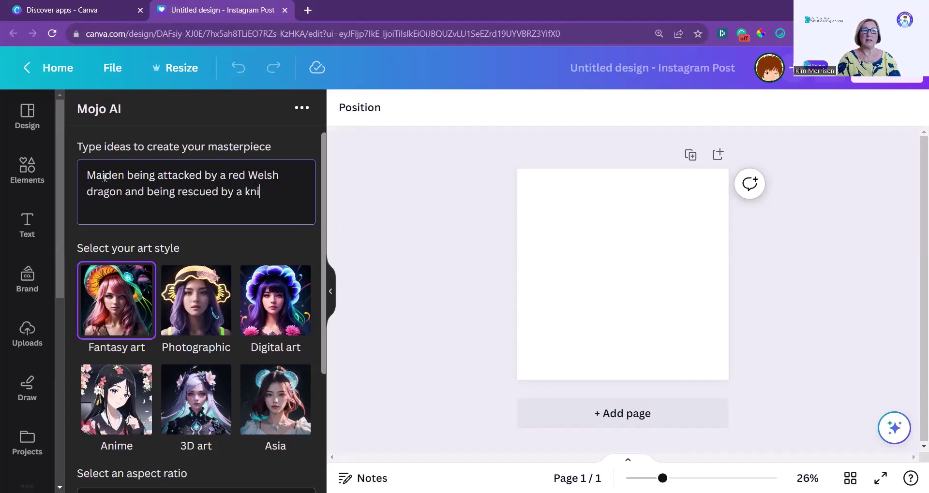
type("ght in shining ar")
type("mour")
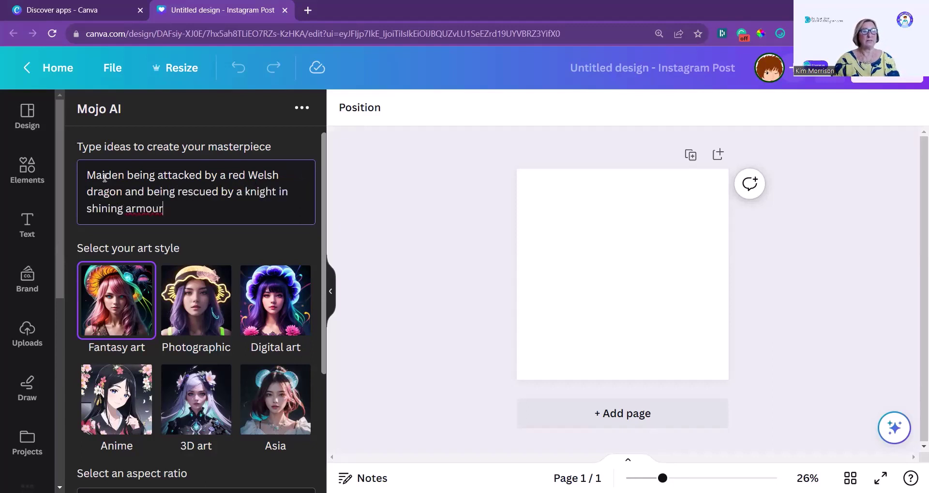
Look through the available aspect ratios and the settings offered for creating QR Art, leaving QR Art turned off
scroll(150, 220, "down", 1)
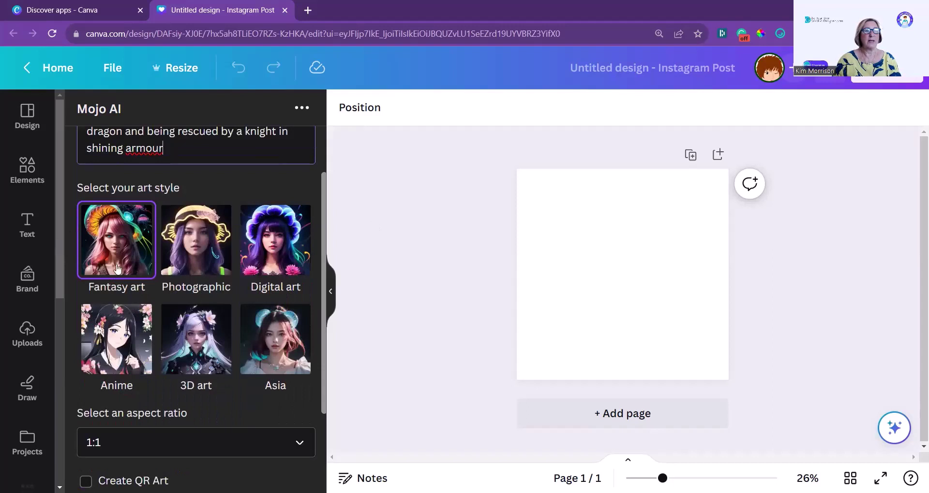
scroll(135, 251, "down", 1)
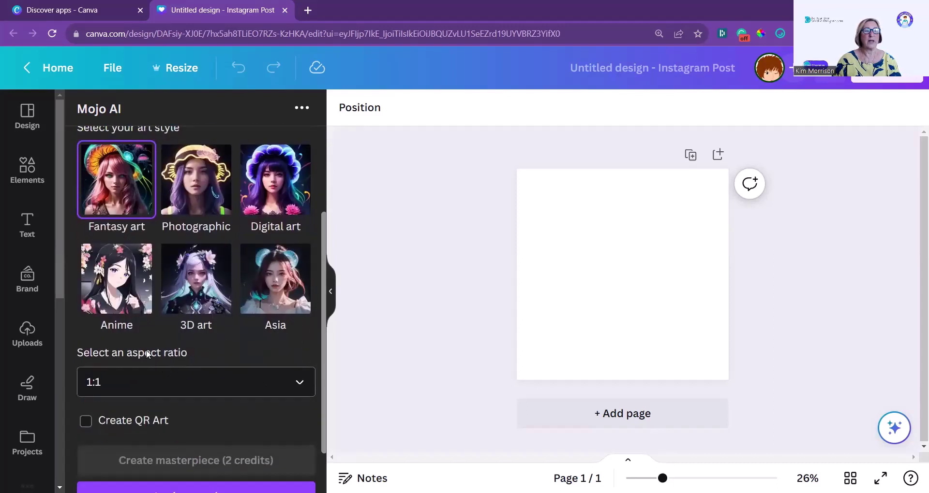
scroll(233, 339, "down", 1)
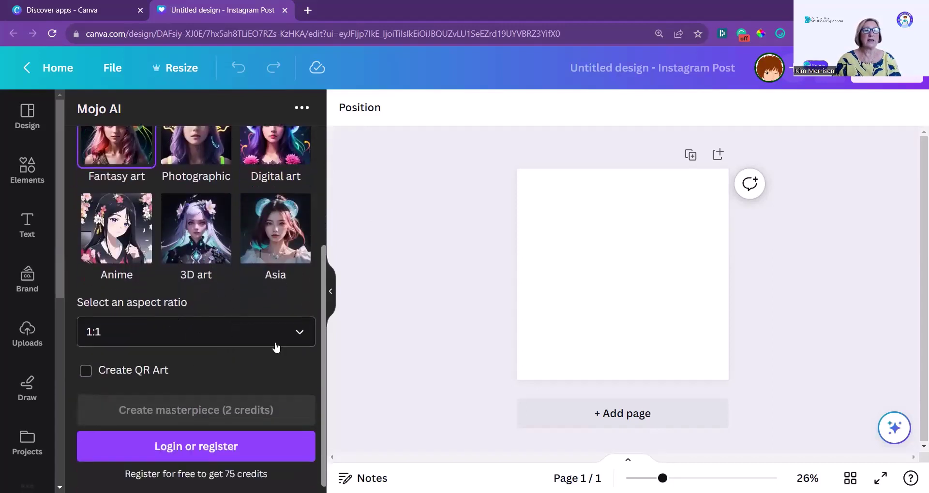
left_click(300, 337)
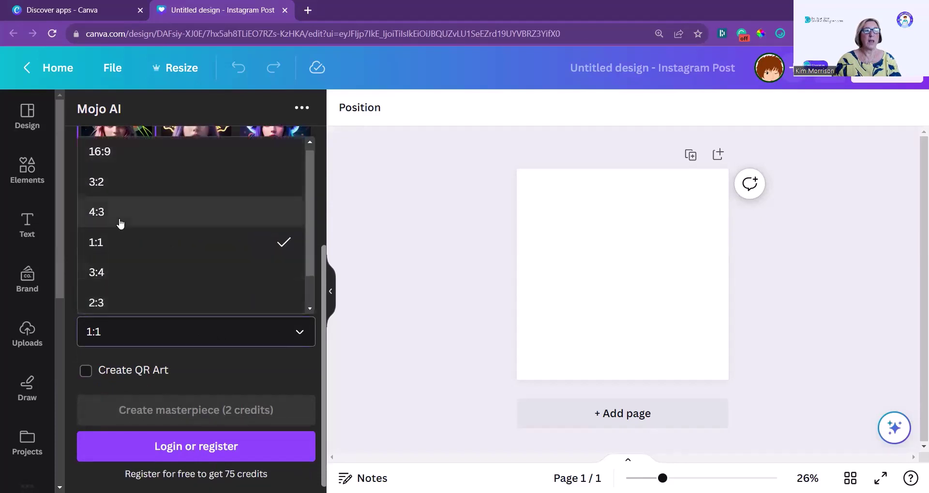
scroll(116, 162, "up", 1)
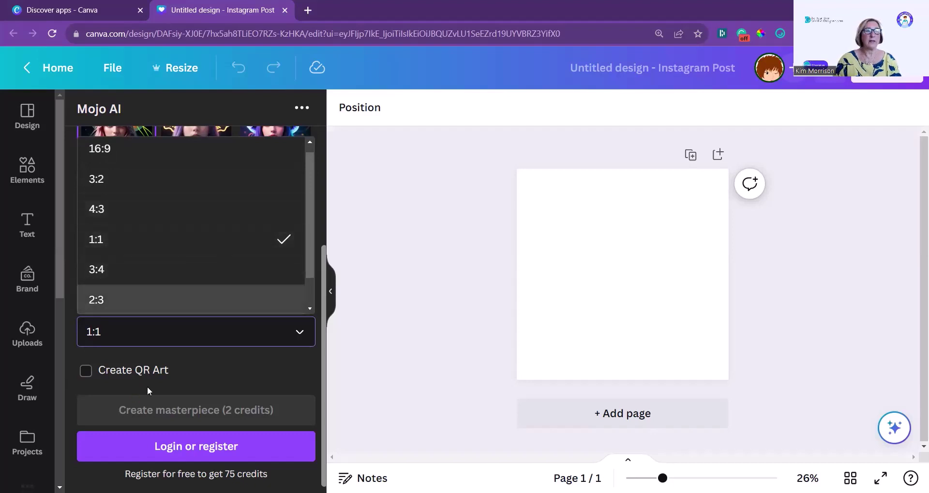
left_click(195, 379)
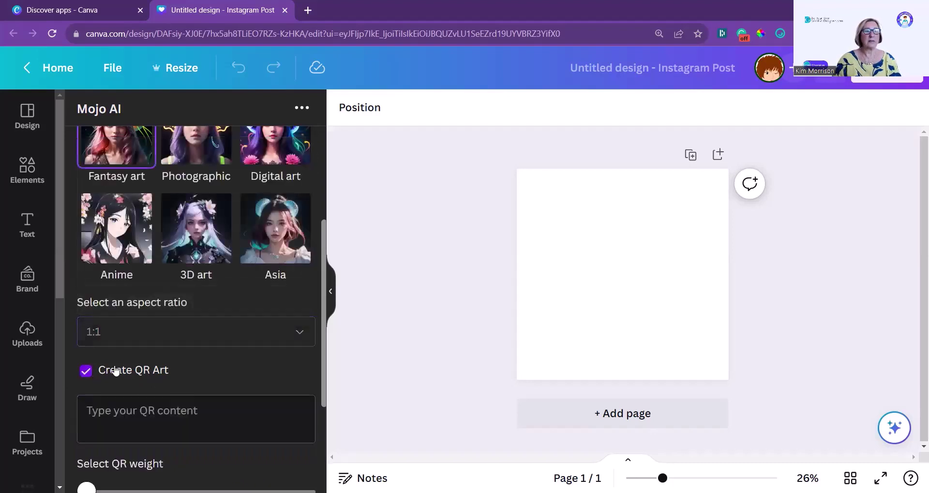
left_click(85, 379)
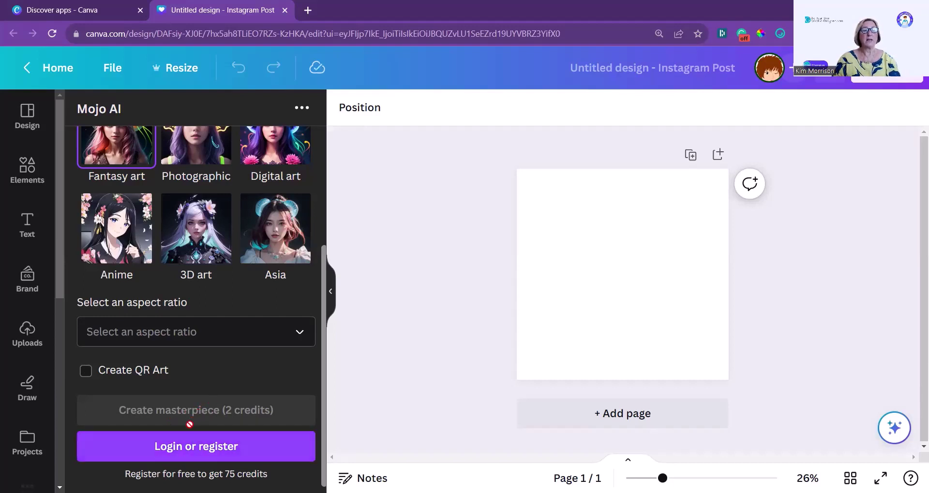
Log in to the Mojo AI account and generate images from the prompt in the Fantasy art style
left_click(198, 454)
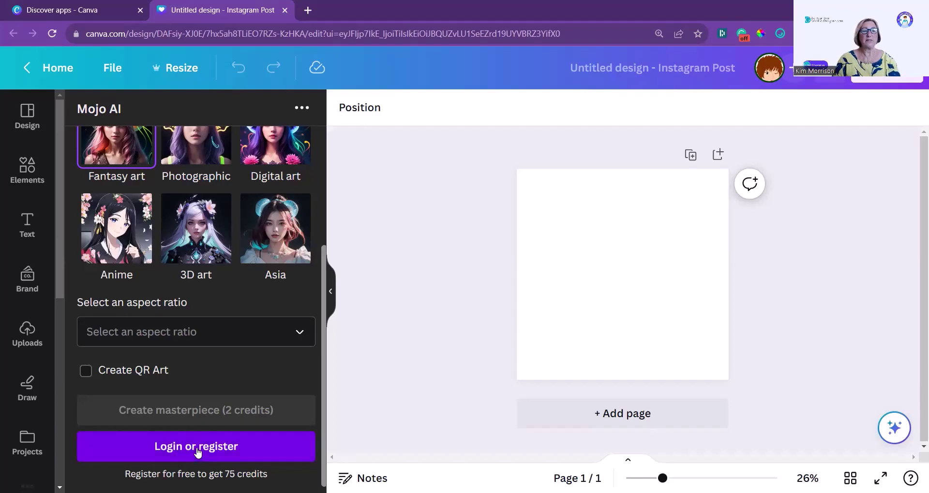
left_click(209, 390)
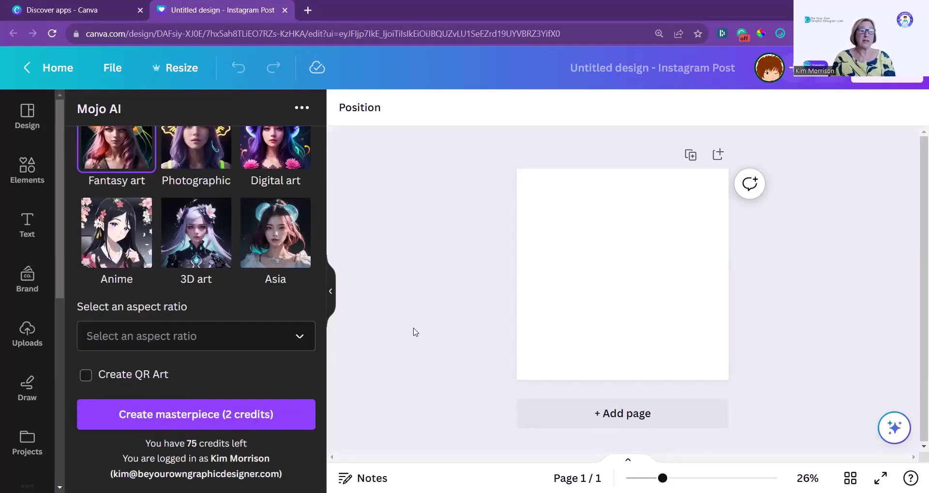
left_click(196, 417)
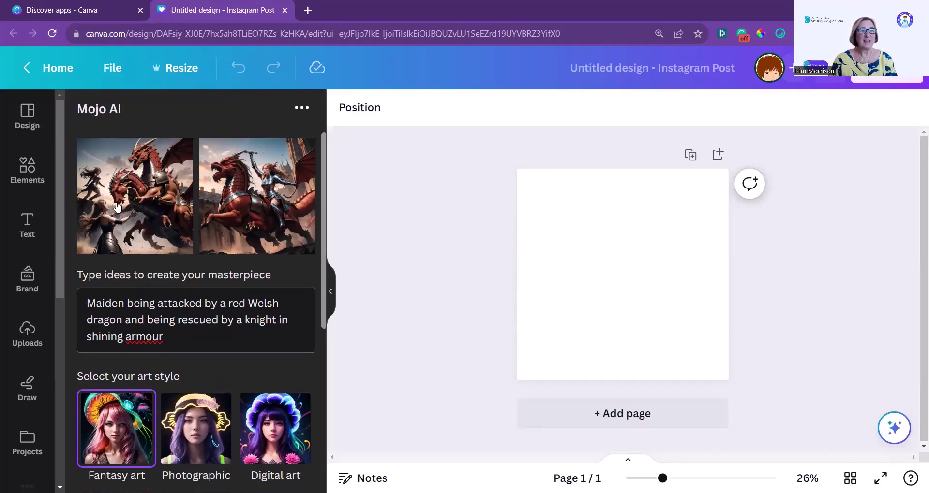
Change the art style to Photographic and generate a new set of images from the same prompt
scroll(196, 440, "down", 1)
left_click(202, 382)
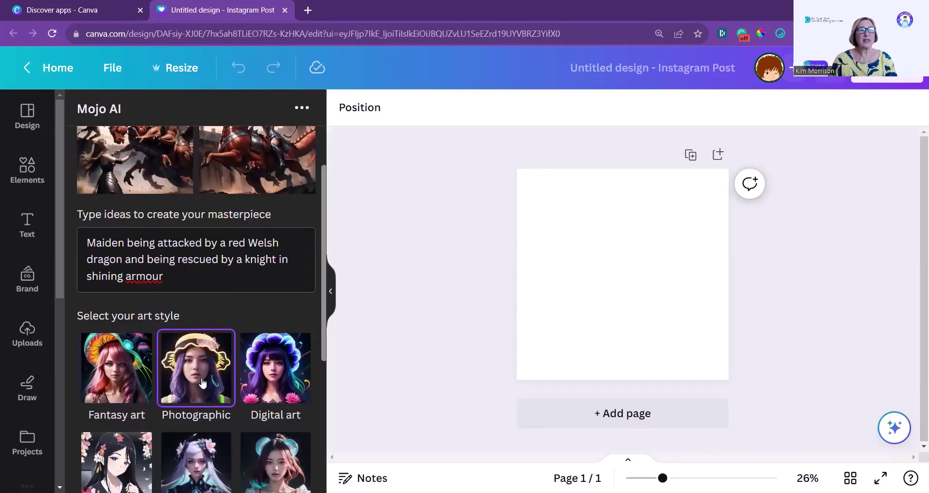
scroll(202, 383, "down", 4)
scroll(202, 383, "up", 5)
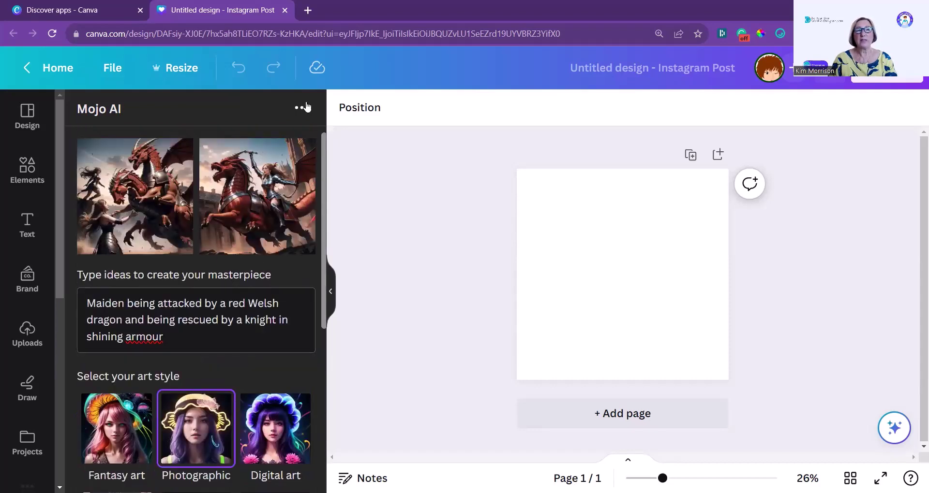
scroll(200, 387, "down", 6)
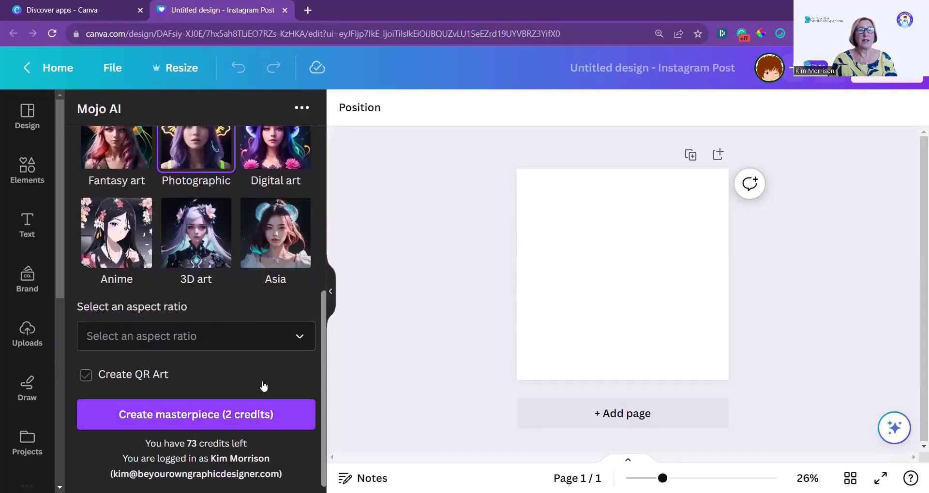
scroll(263, 386, "up", 1)
left_click(196, 475)
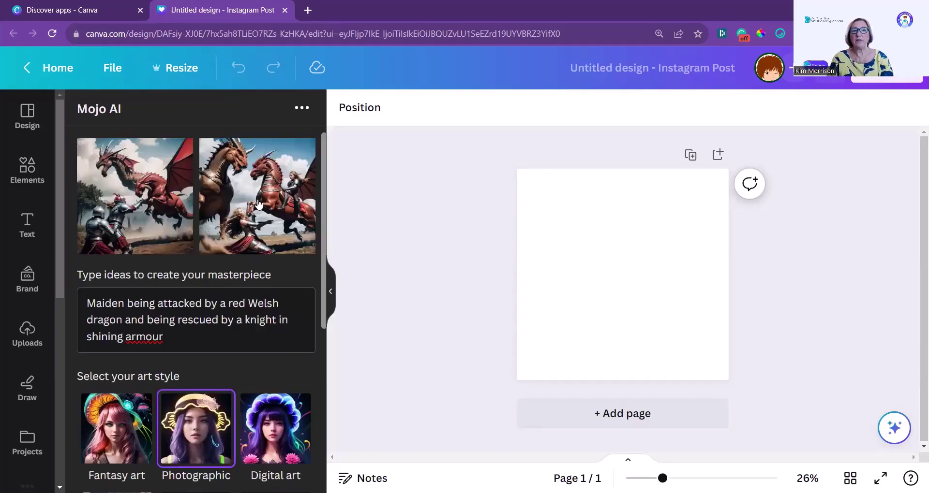
Add the second generated photographic image to the page and enlarge it to fill the whole square
left_click(259, 204)
left_click_drag(666, 320, 728, 384)
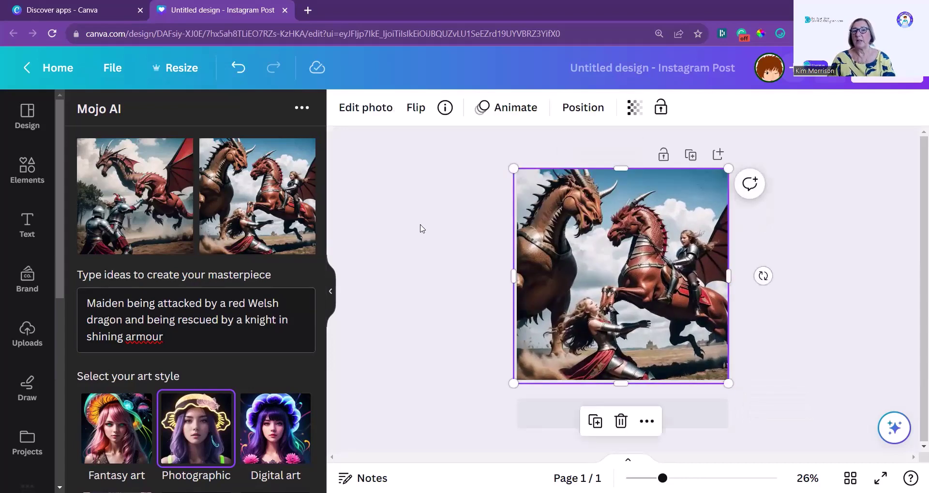
scroll(164, 316, "down", 6)
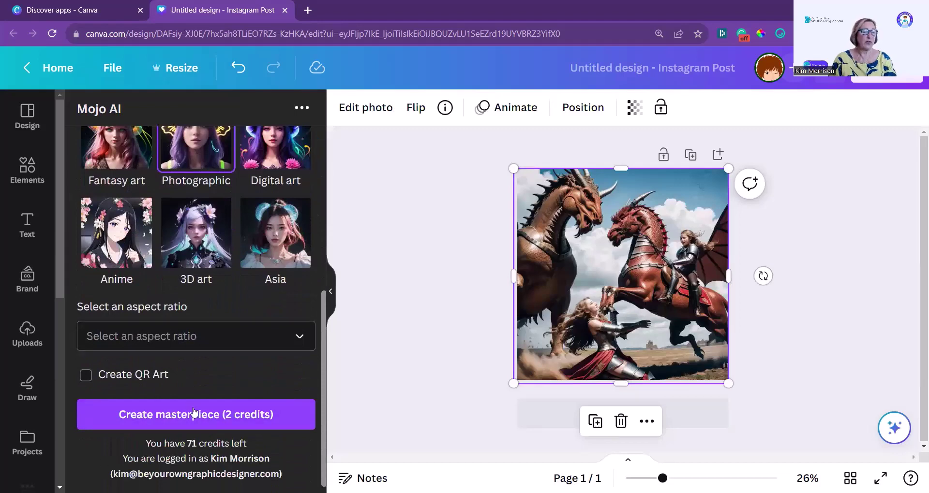
Add a blank second page to the design
left_click(202, 375)
scroll(202, 382, "up", 3)
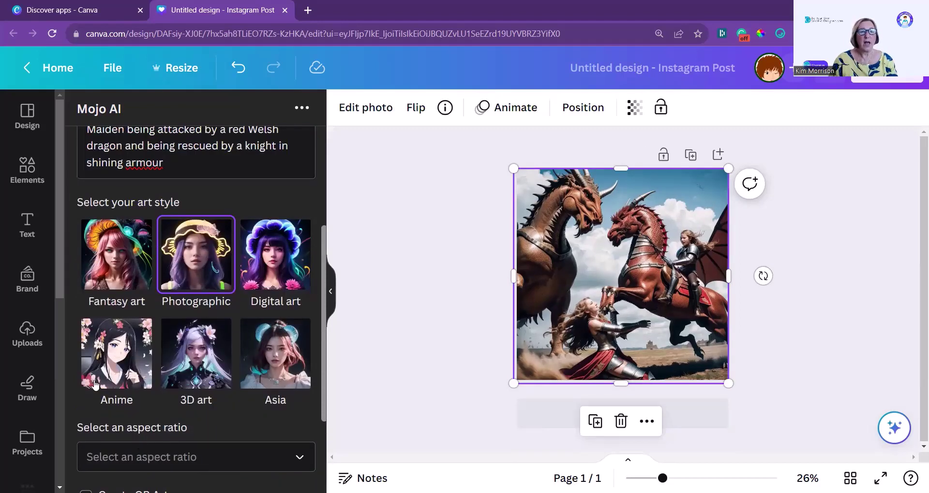
left_click(623, 414)
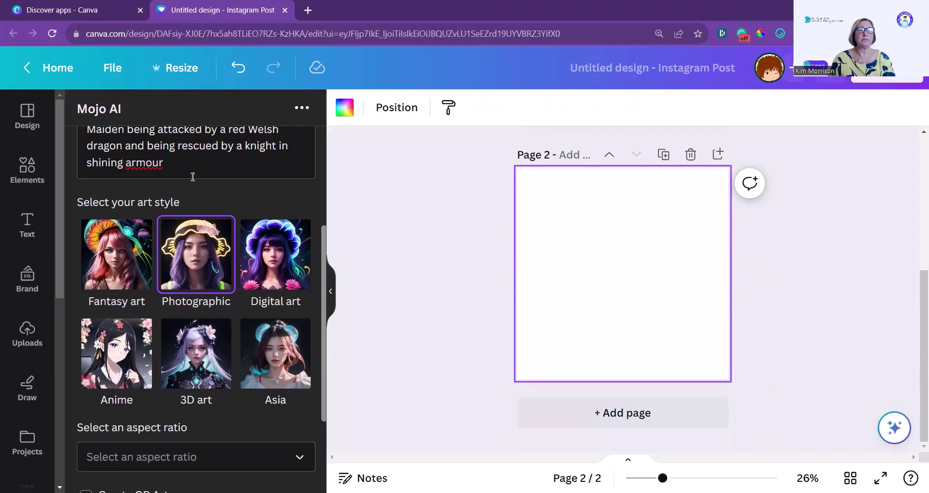
Generate images from the same prompt in the Anime style and fill page 2 with the first result
left_click(116, 256)
scroll(122, 301, "down", 2)
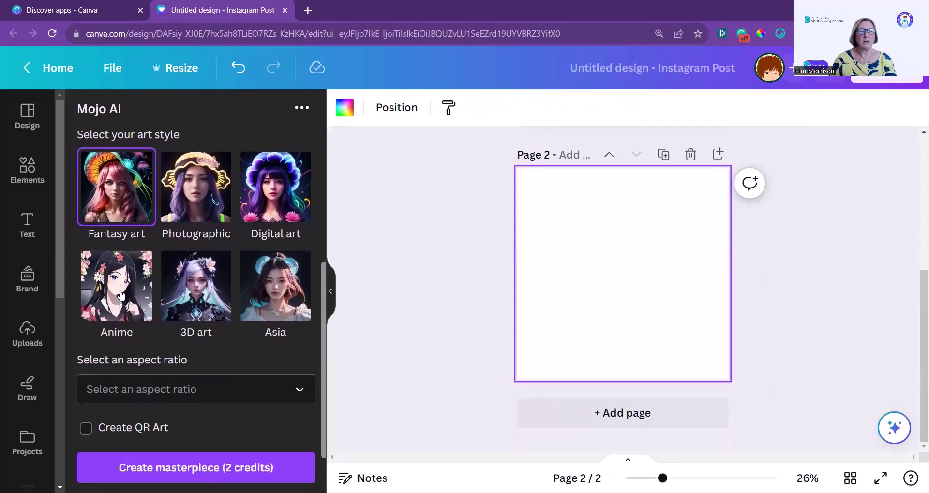
left_click(121, 303)
scroll(203, 382, "down", 1)
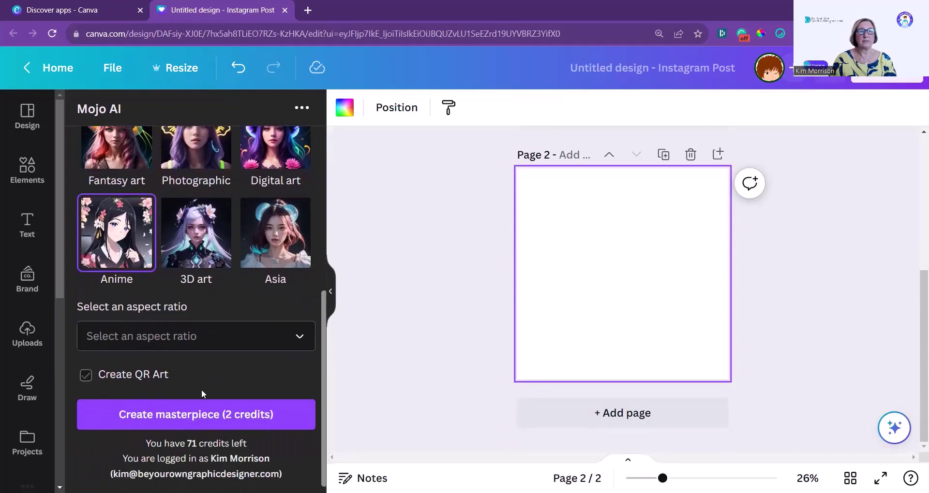
left_click(182, 415)
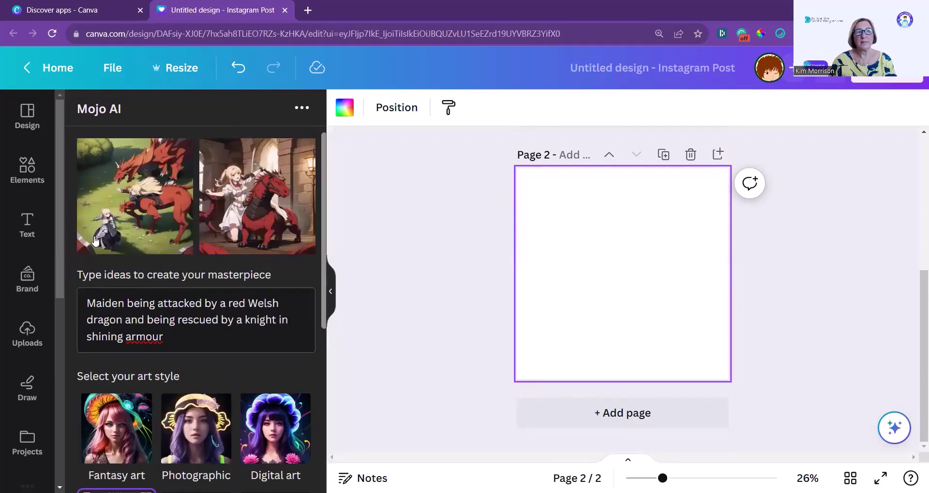
left_click_drag(135, 212, 684, 358)
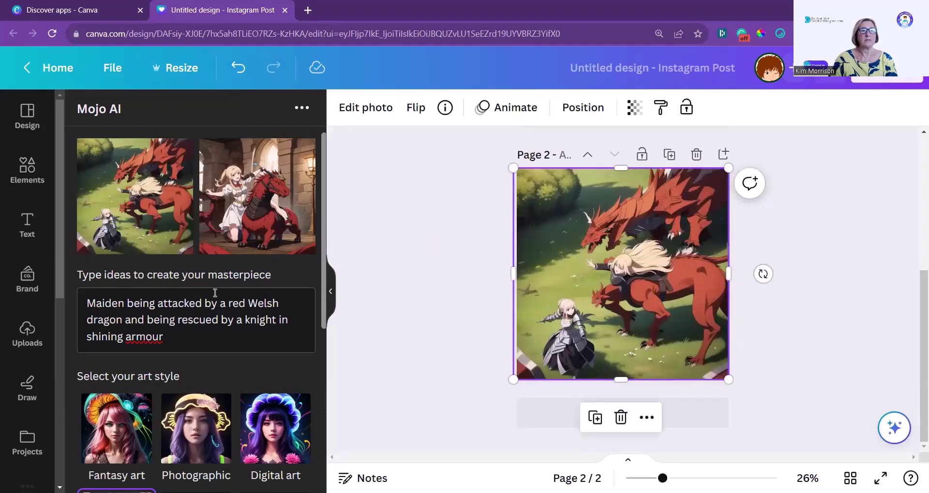
Generate images from the same prompt in the 3D art style and fill page 3 with the first result
scroll(211, 297, "down", 3)
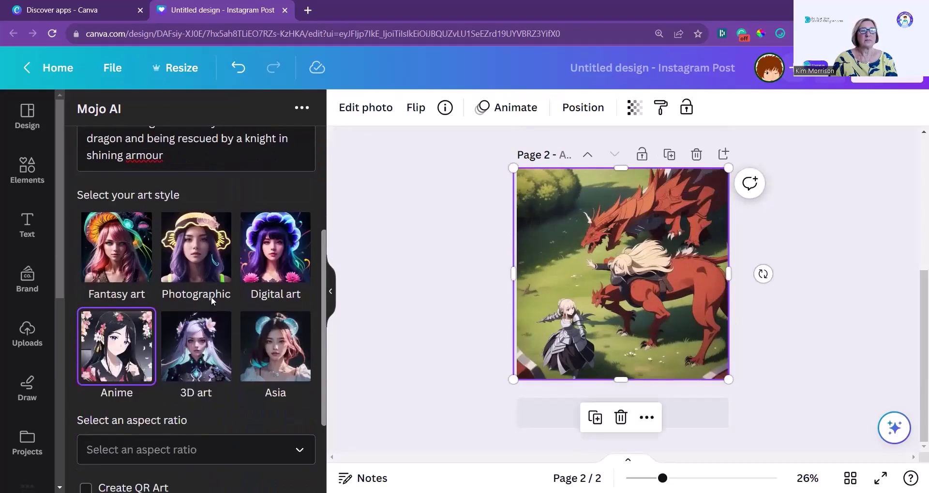
left_click(201, 359)
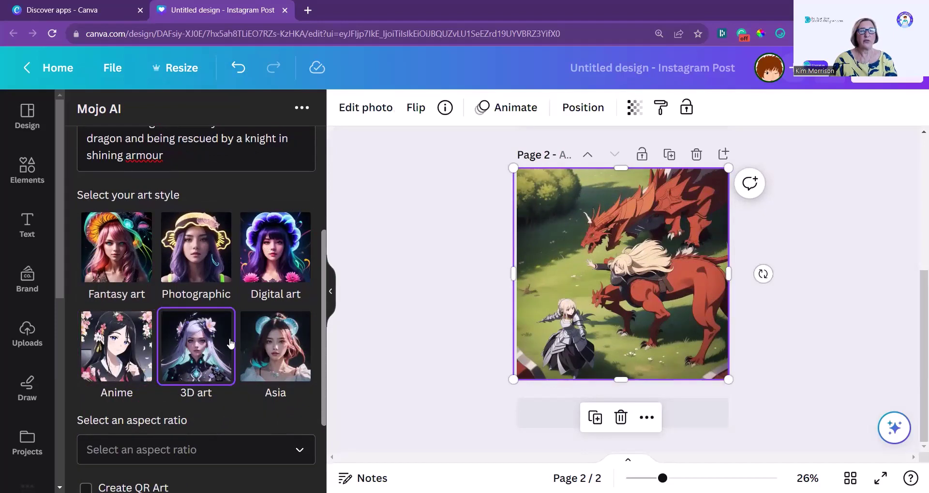
scroll(246, 337, "down", 2)
left_click(190, 416)
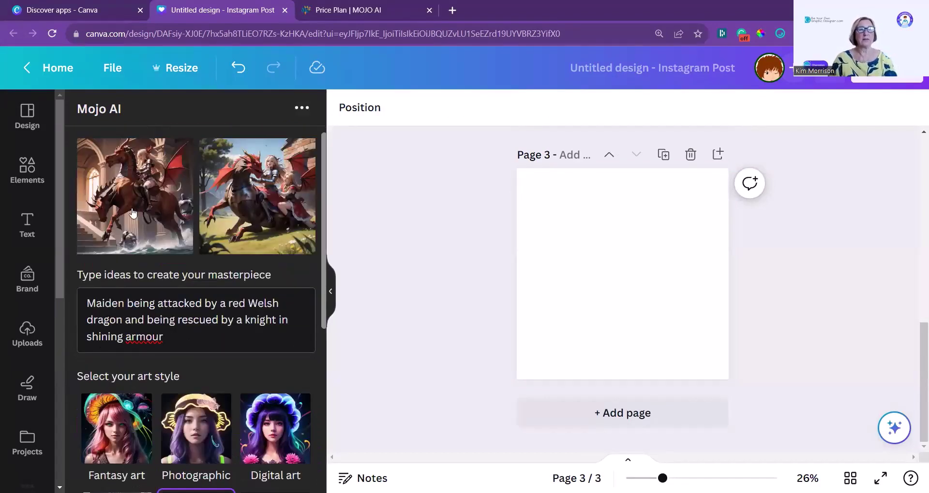
left_click_drag(132, 213, 728, 379)
Add a fourth page and generate a new set of images from the same prompt in the Fantasy art style
scroll(188, 251, "down", 3)
left_click(121, 304)
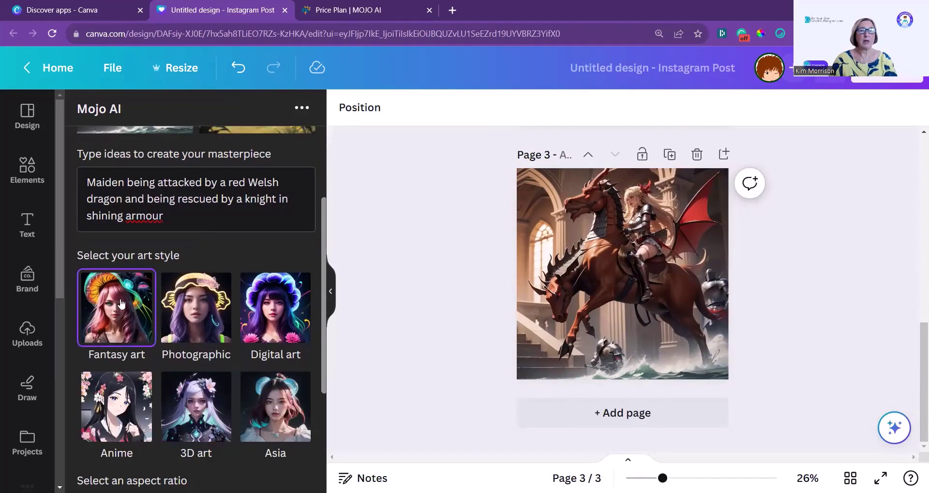
left_click(605, 425)
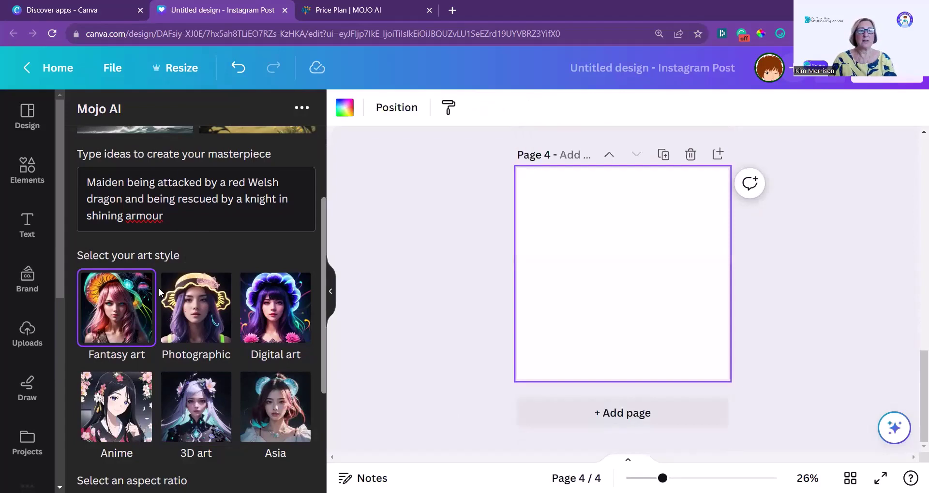
scroll(137, 290, "down", 3)
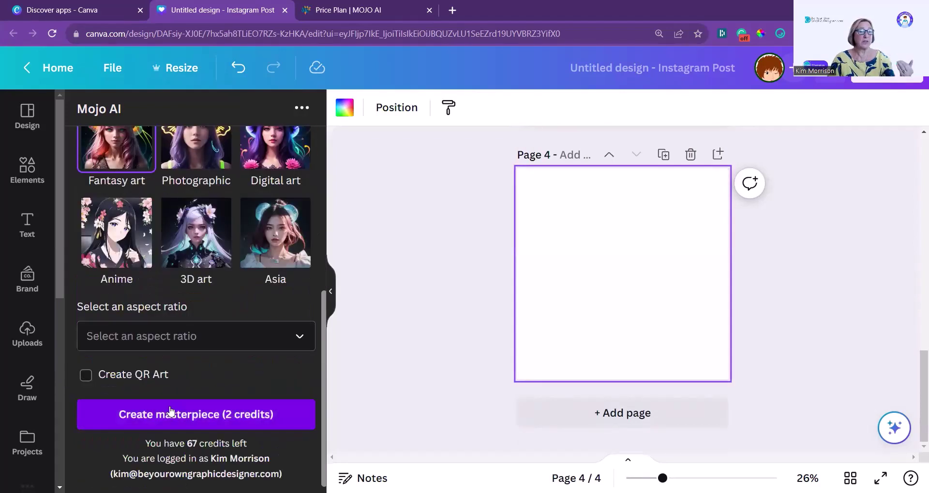
scroll(199, 363, "up", 5)
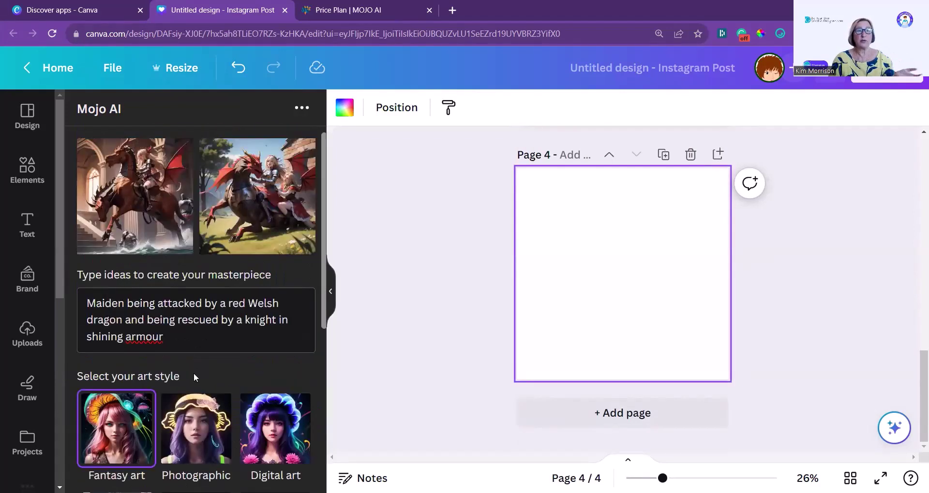
scroll(194, 372, "down", 5)
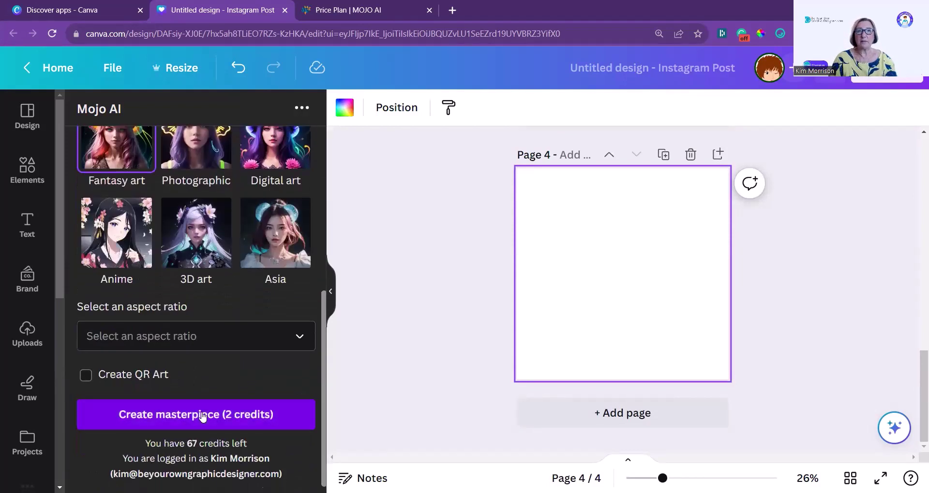
left_click(201, 416)
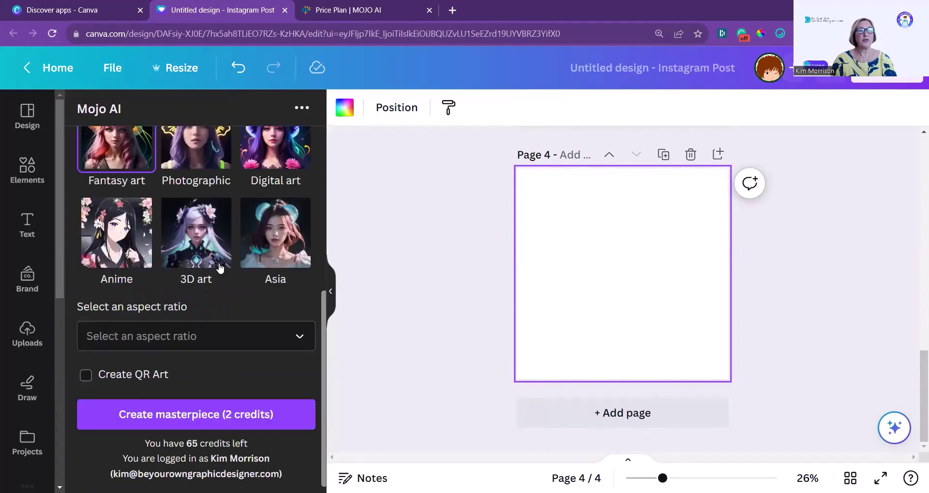
Place the second generated Fantasy art image on page 4 and enlarge it to fill the page
scroll(220, 269, "up", 5)
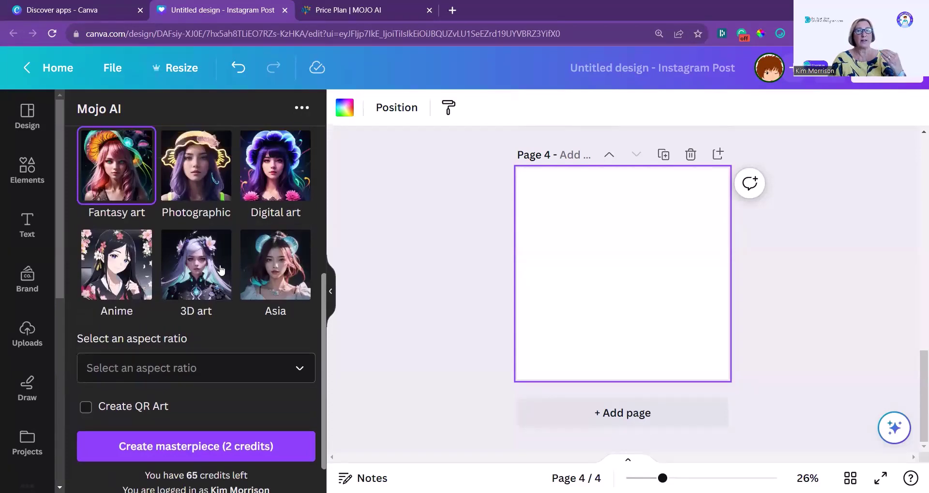
scroll(220, 270, "up", 2)
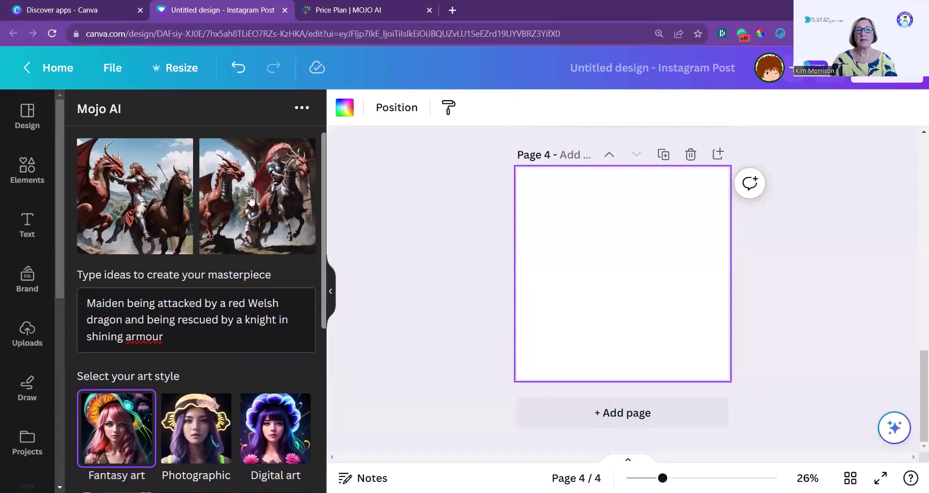
left_click_drag(251, 199, 624, 300)
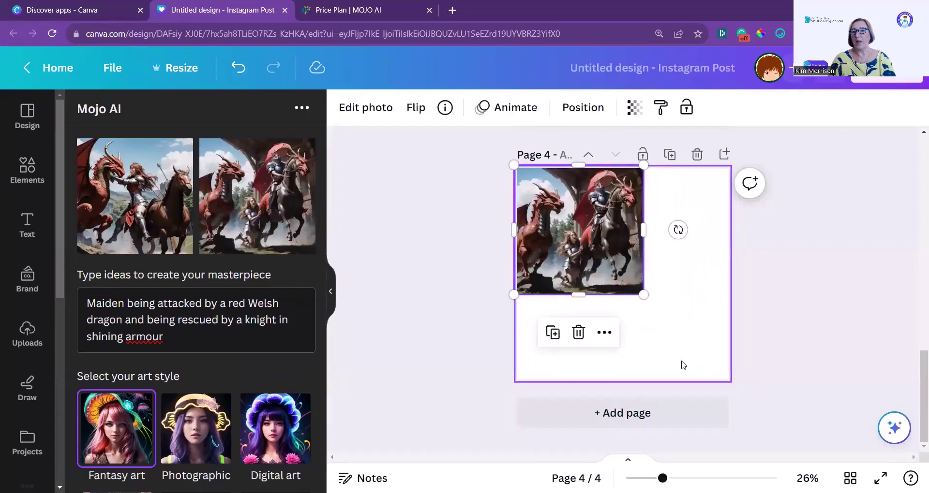
left_click_drag(643, 294, 728, 379)
Change the art style to Digital art and generate a new set of images from the same prompt
scroll(299, 263, "down", 4)
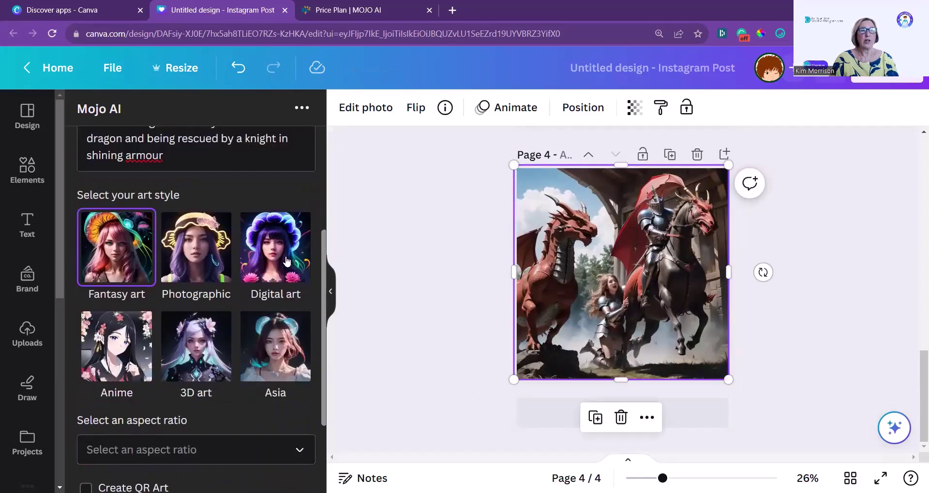
left_click(285, 262)
scroll(169, 332, "down", 1)
scroll(169, 332, "down", 3)
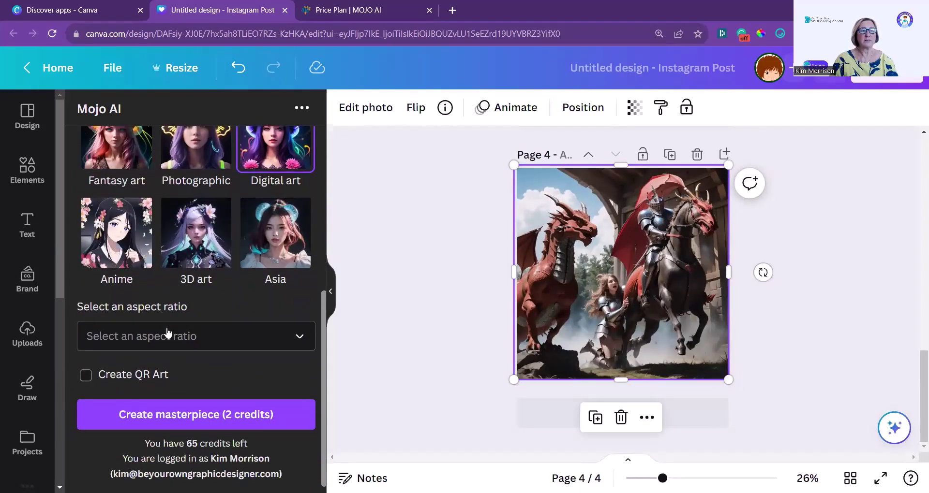
left_click(187, 416)
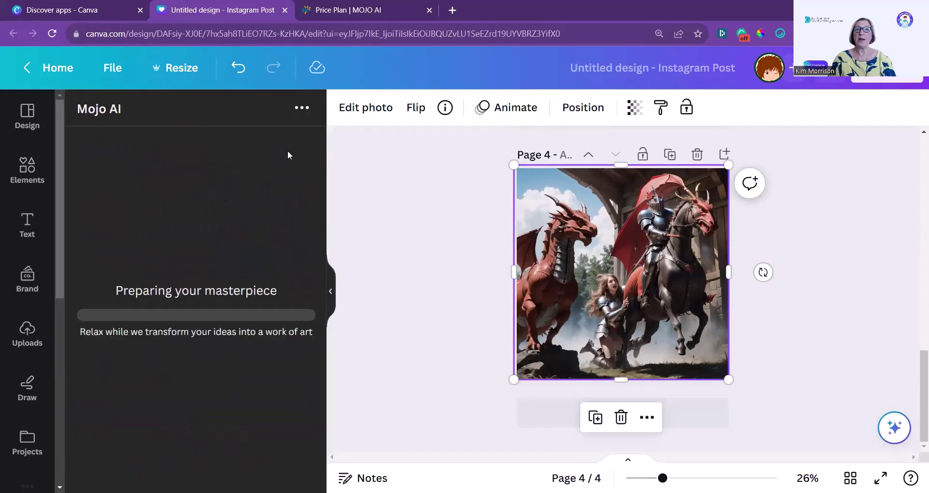
Switch to the Mojo AI price plan website and examine the credit costs per image and the Compact, Medium and Large plans
mouse_move(367, 7)
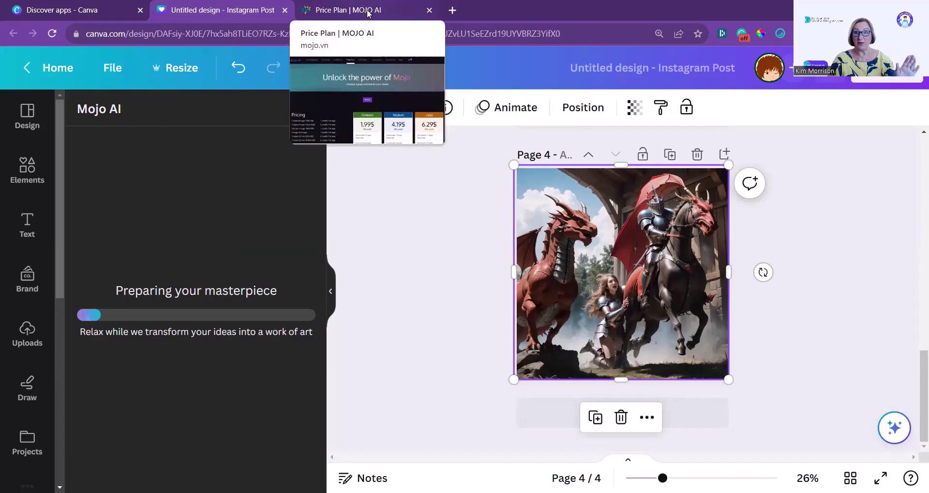
left_click(368, 14)
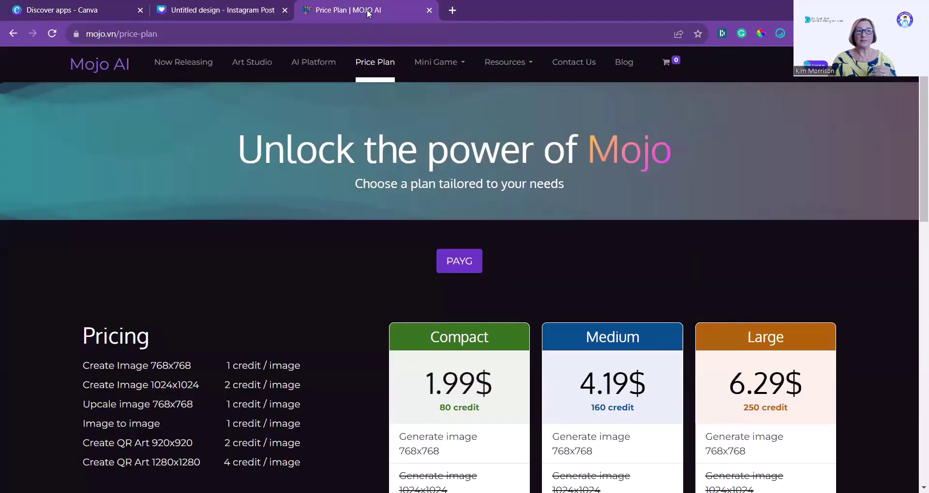
scroll(243, 315, "down", 3)
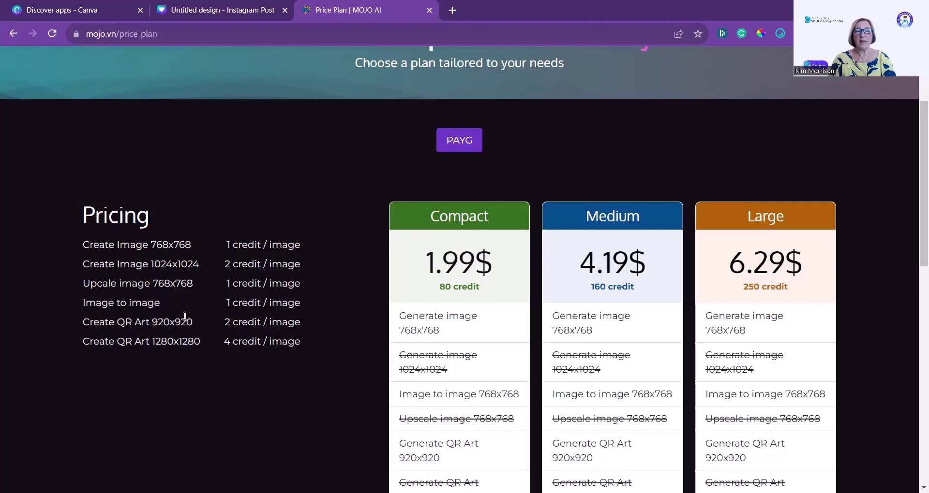
scroll(242, 292, "down", 2)
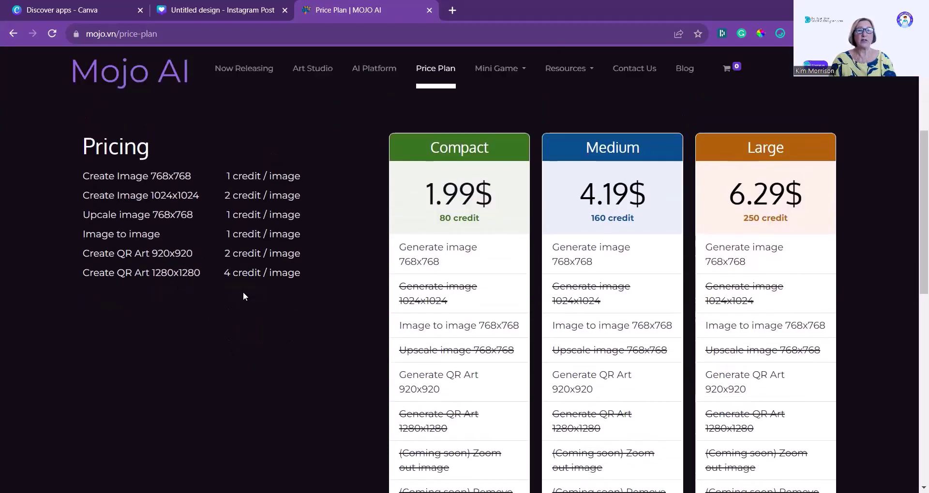
scroll(582, 296, "up", 4)
scroll(620, 290, "down", 2)
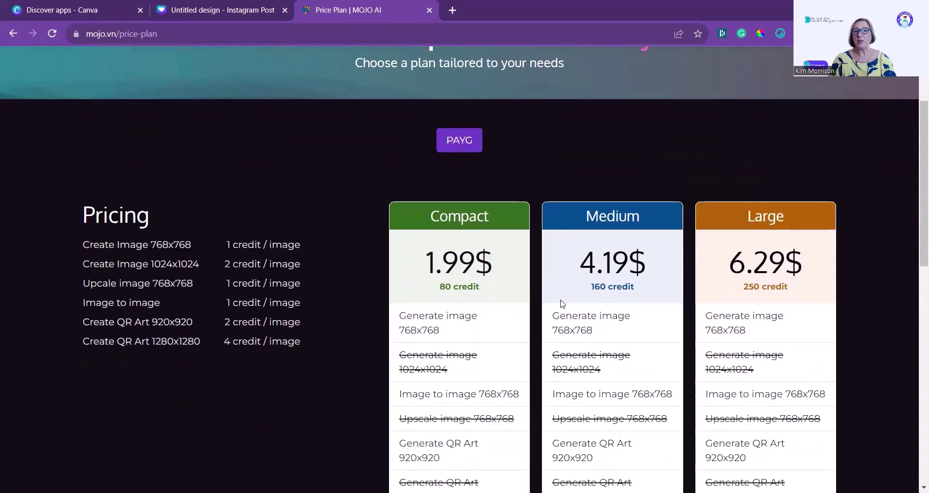
scroll(472, 287, "up", 2)
scroll(510, 268, "down", 2)
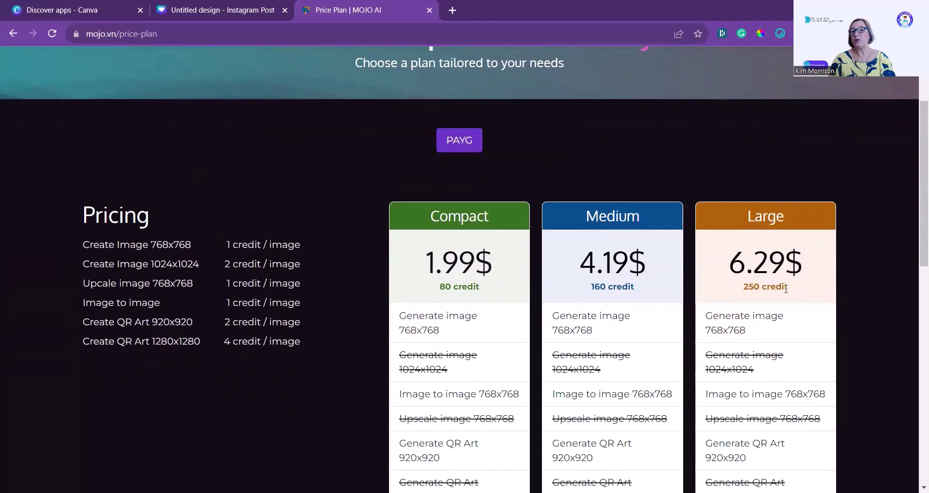
scroll(786, 289, "down", 1)
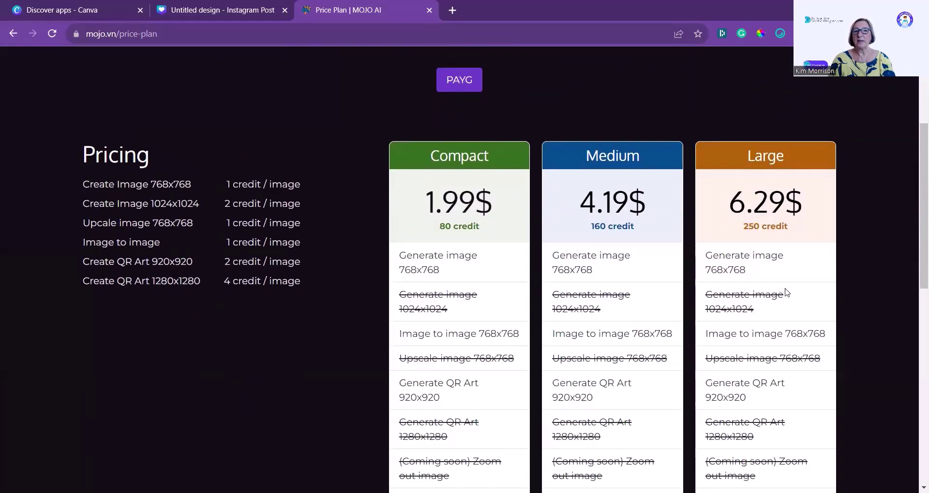
scroll(786, 293, "up", 1)
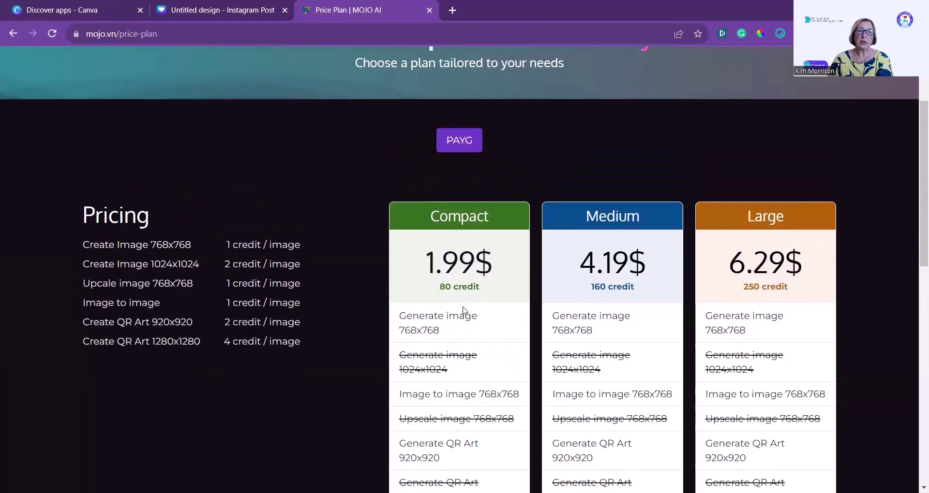
scroll(463, 311, "down", 1)
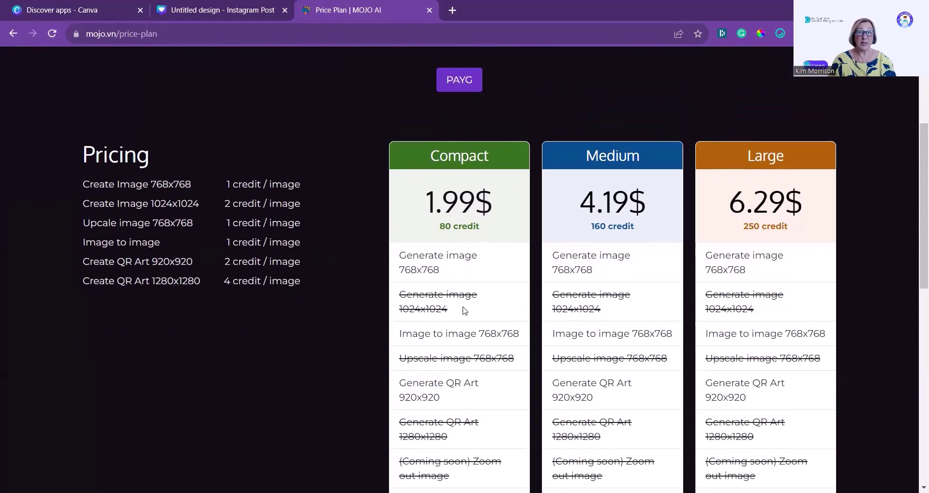
scroll(464, 311, "up", 1)
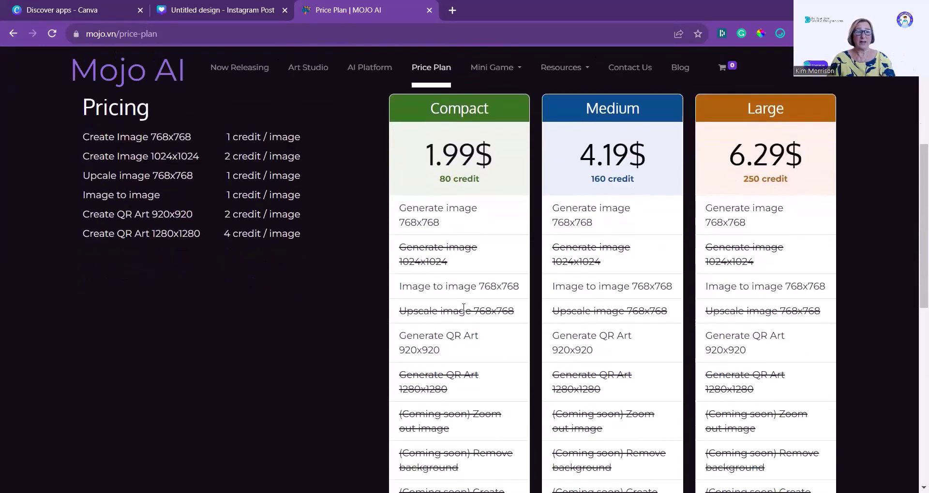
Switch back to the Canva design, add a fifth page and place the second generated Digital art image on it
key("ctrl+shift+Tab")
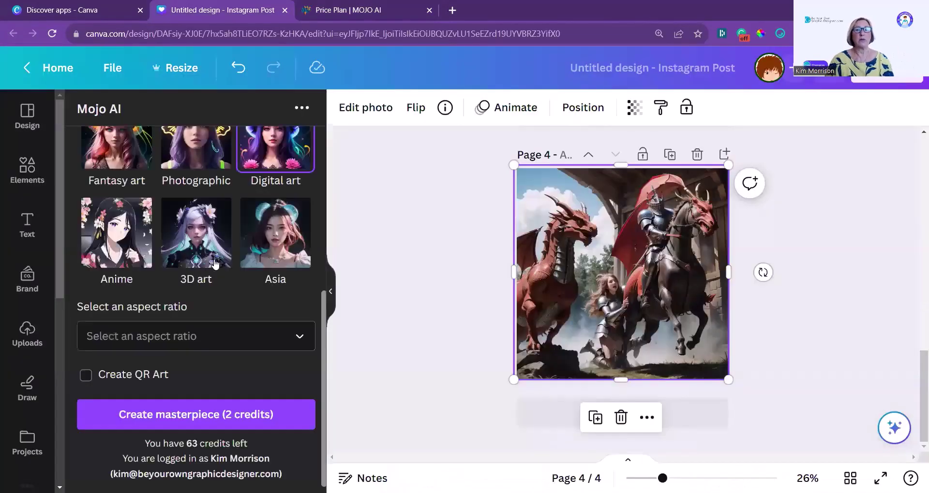
scroll(215, 261, "up", 6)
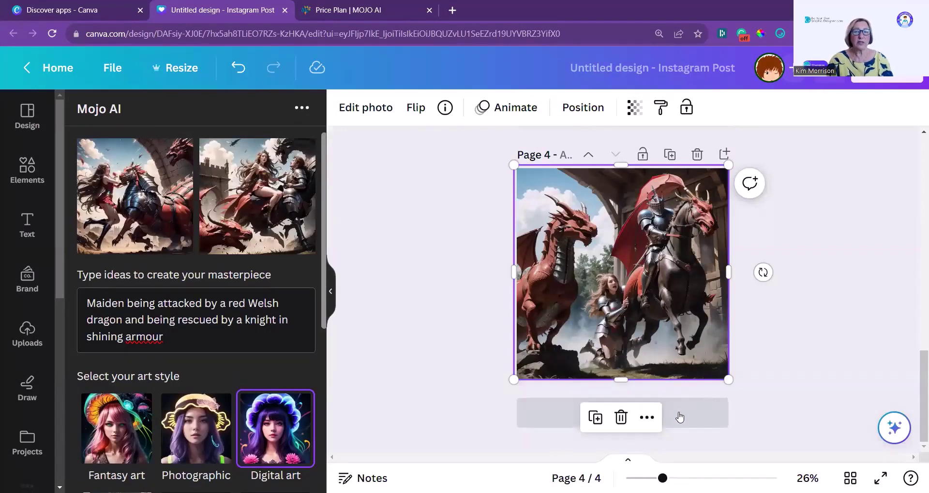
left_click(711, 424)
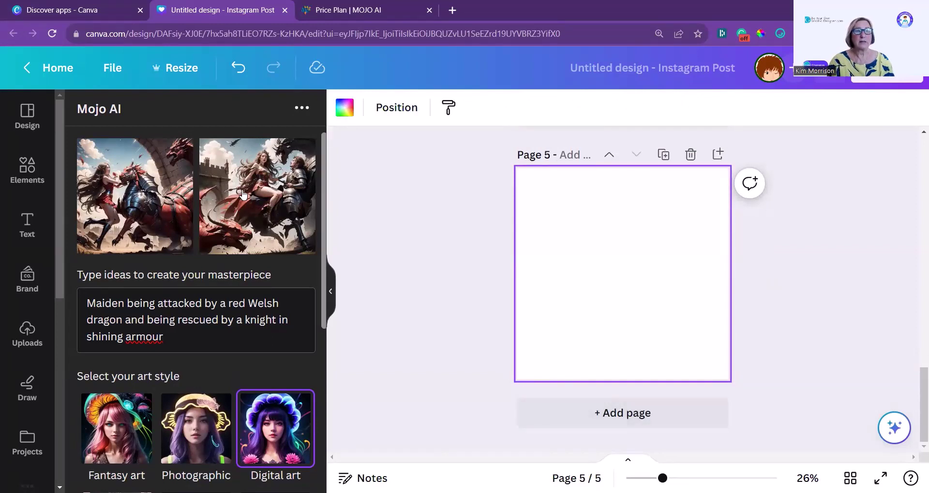
left_click_drag(247, 198, 587, 211)
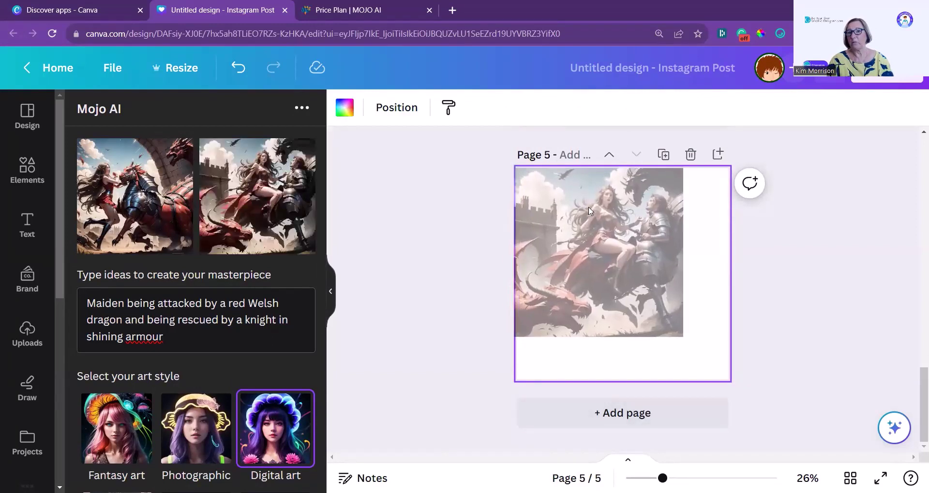
Change the art style to Asia and generate a new set of images from the same prompt
scroll(128, 300, "down", 5)
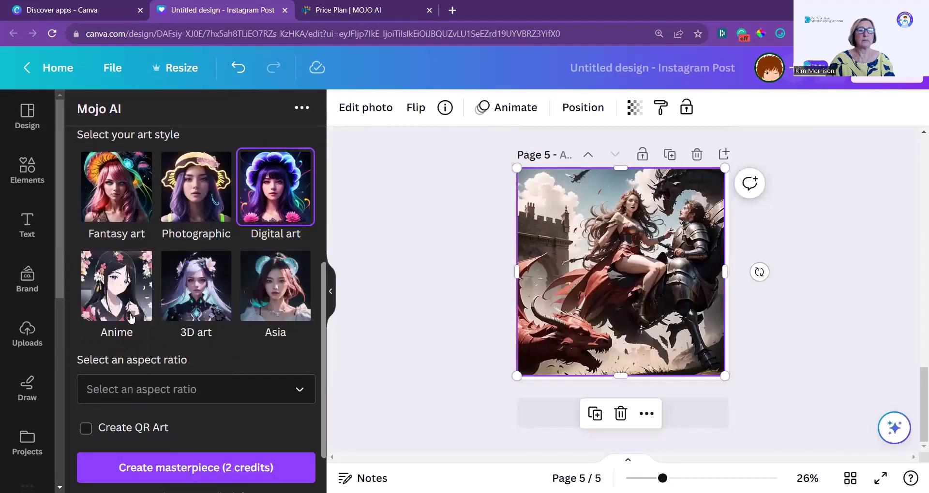
left_click(269, 300)
scroll(270, 300, "down", 1)
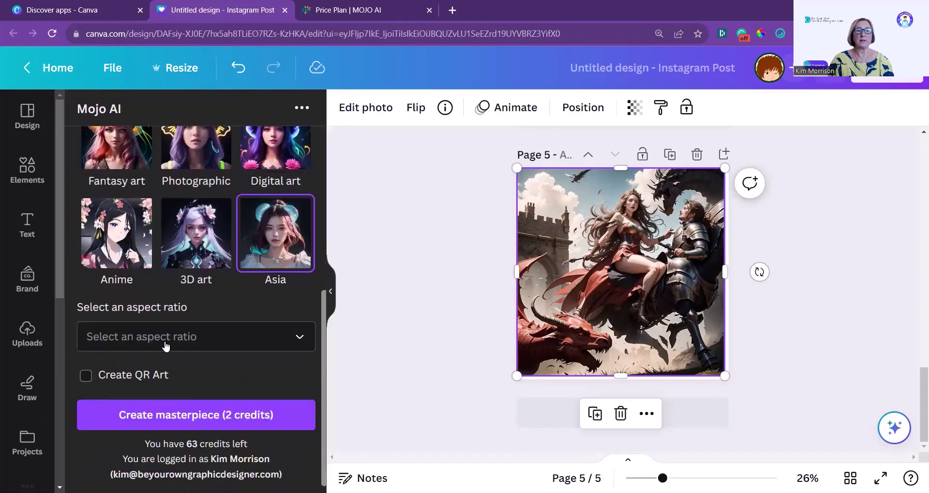
left_click(182, 415)
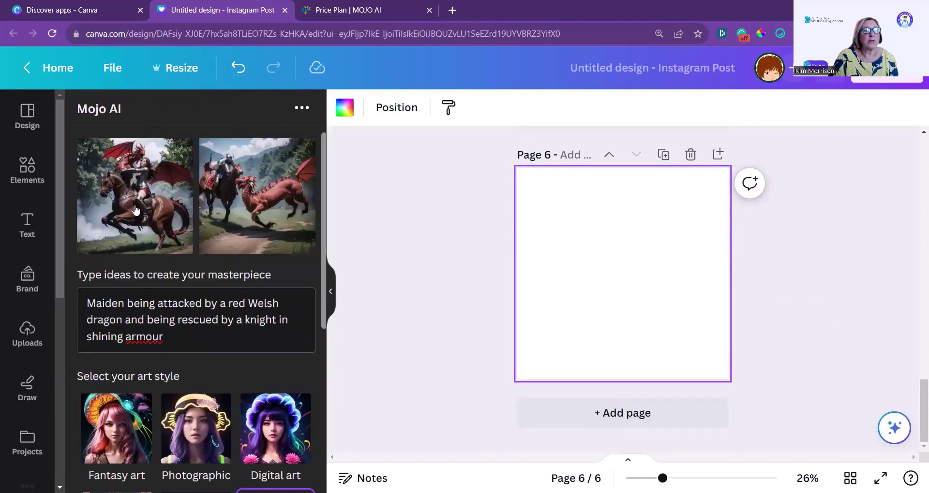
Place the first generated Asia style image on page 6 and enlarge it to fill the page
left_click(134, 208)
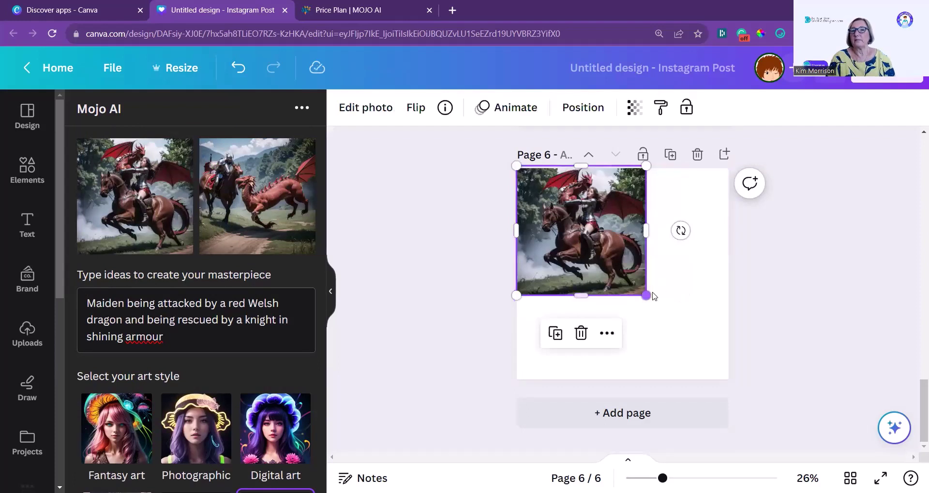
left_click_drag(646, 295, 729, 377)
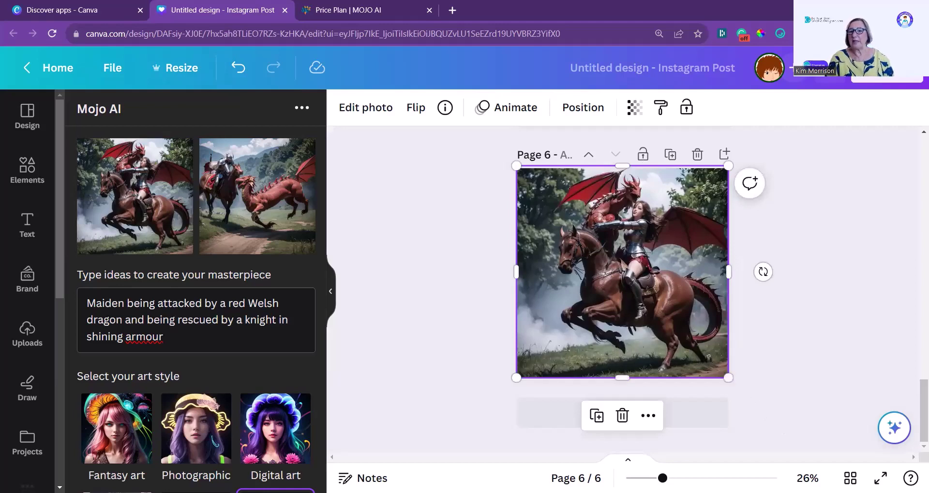
Compare the artwork on all pages in grid view, and return to the page editor with the Mojo AI panel collapsed
left_click(850, 478)
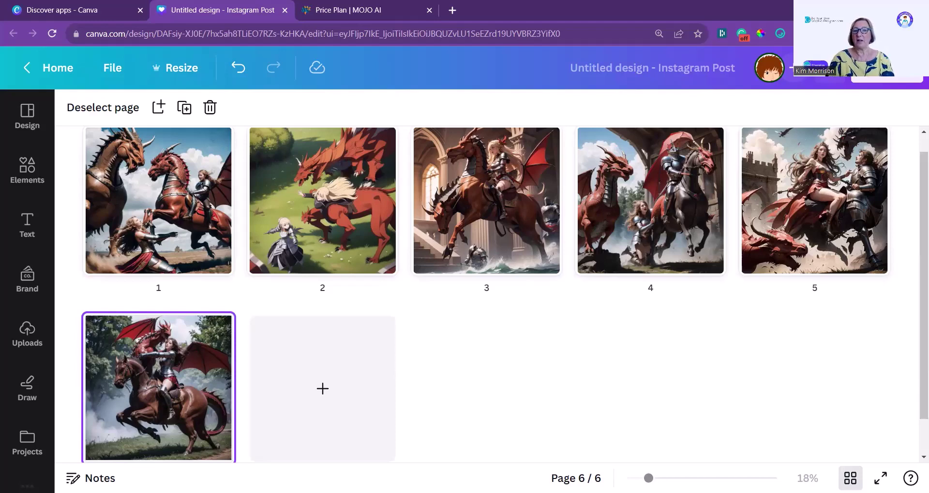
left_click(850, 479)
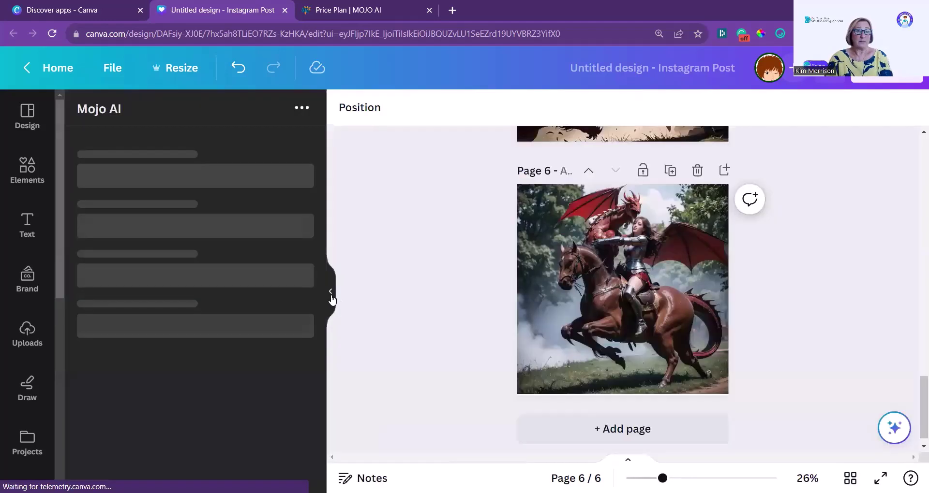
left_click(327, 290)
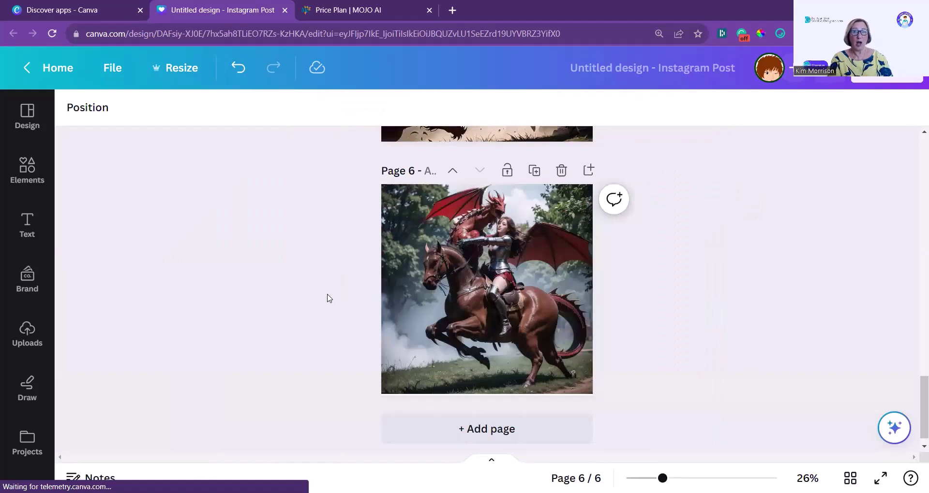